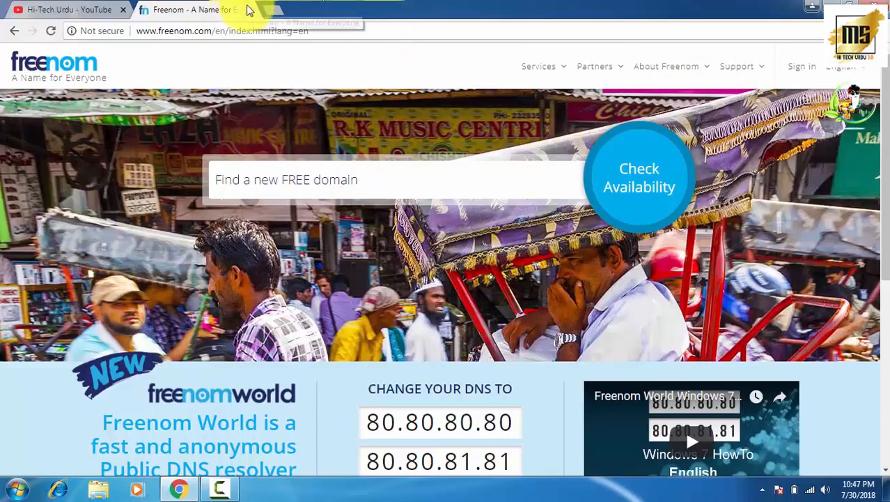
# - Search Google for 'infinity web host' in a new tab and open the InfinityFree site
pyautogui.click(273, 11)
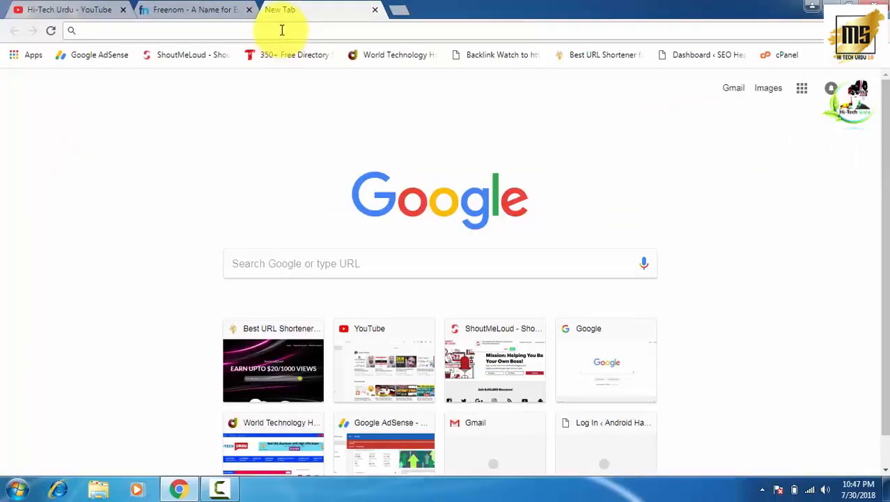
pyautogui.write('in')
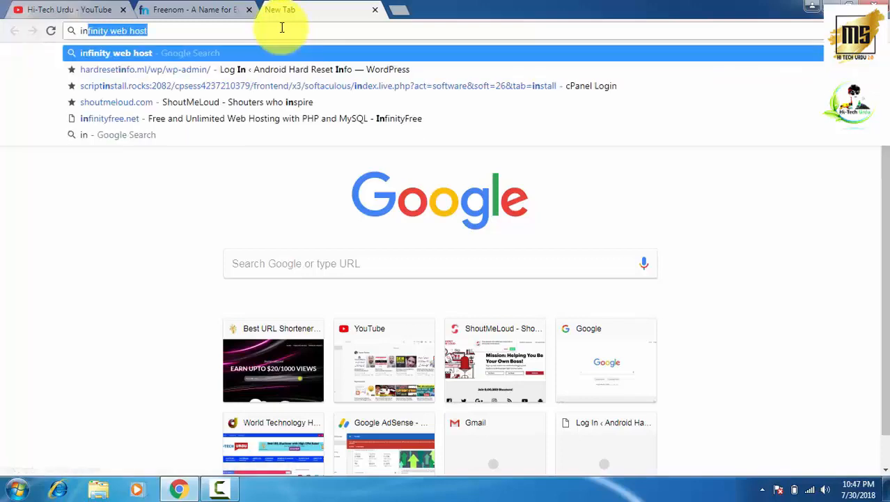
pyautogui.write('fini')
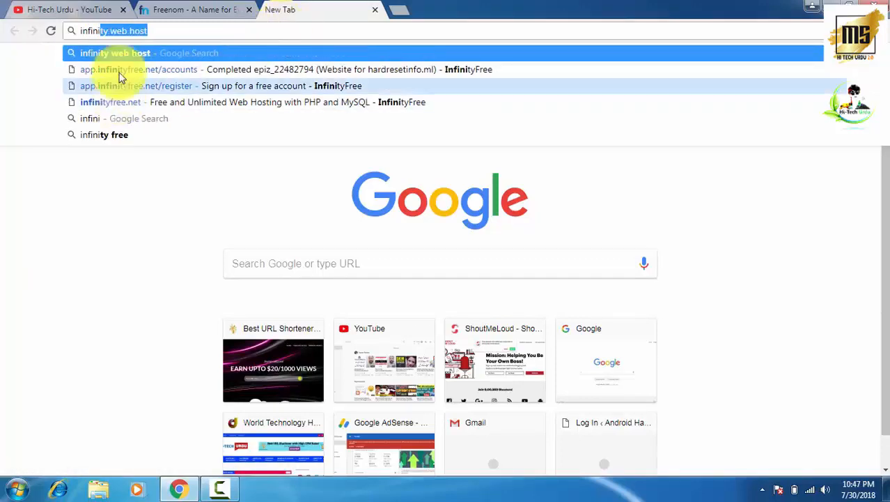
pyautogui.click(126, 52)
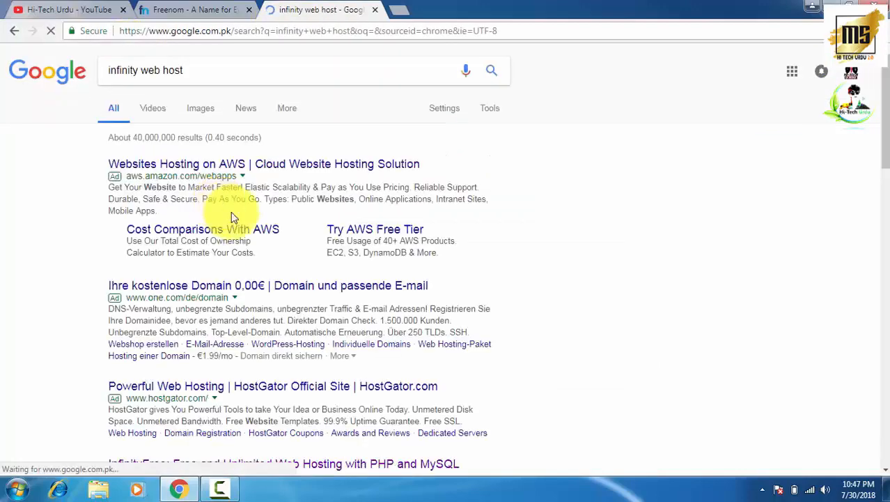
pyautogui.scroll(-1, 265, 226)
pyautogui.scroll(-3, 262, 224)
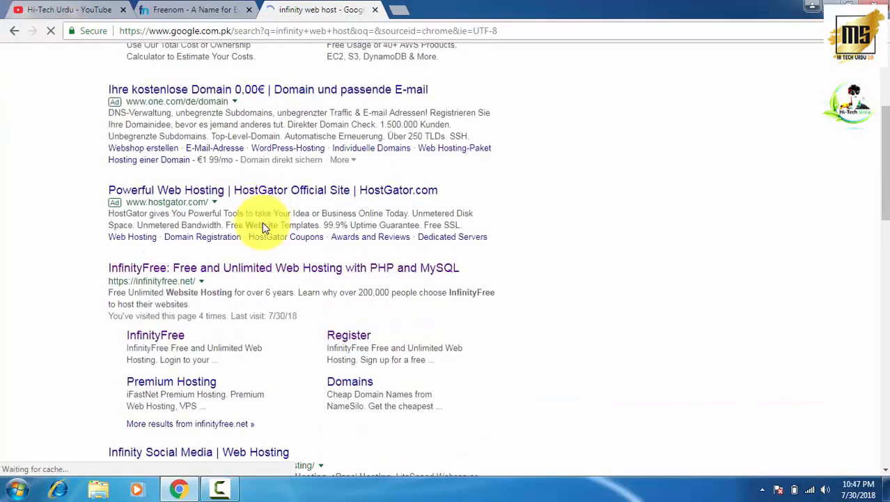
pyautogui.click(221, 272)
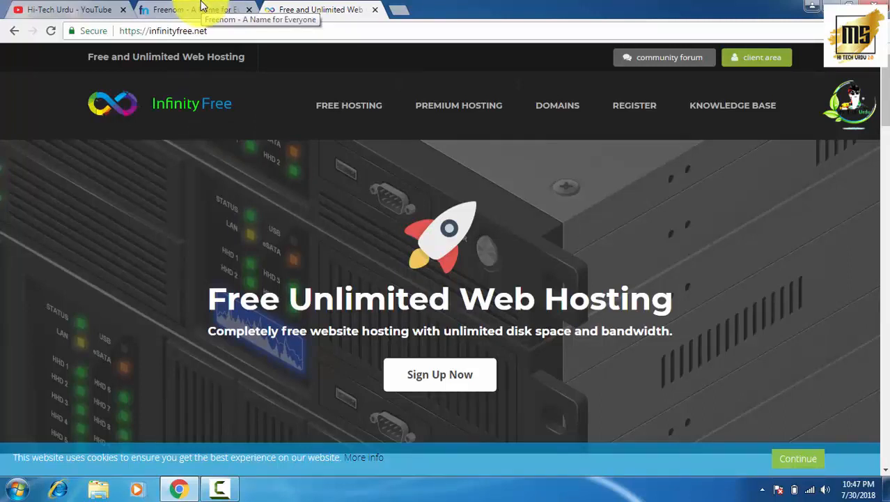
pyautogui.click(403, 12)
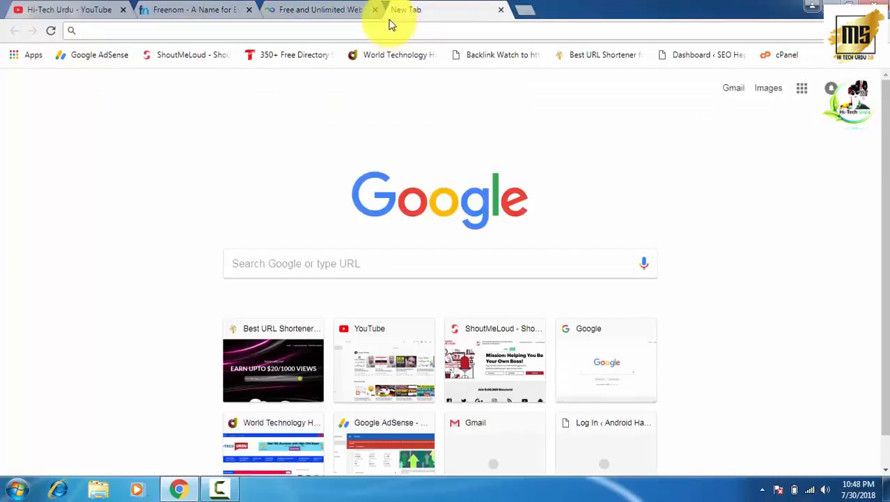
pyautogui.write('god')
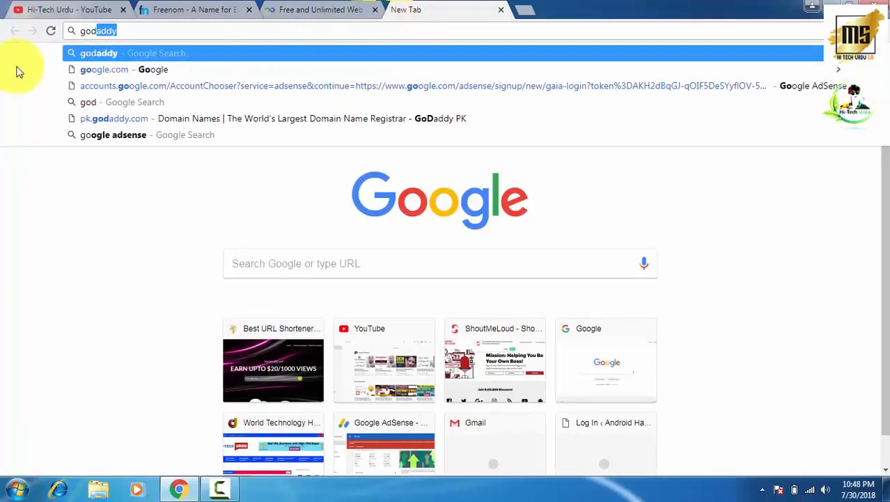
pyautogui.click(86, 58)
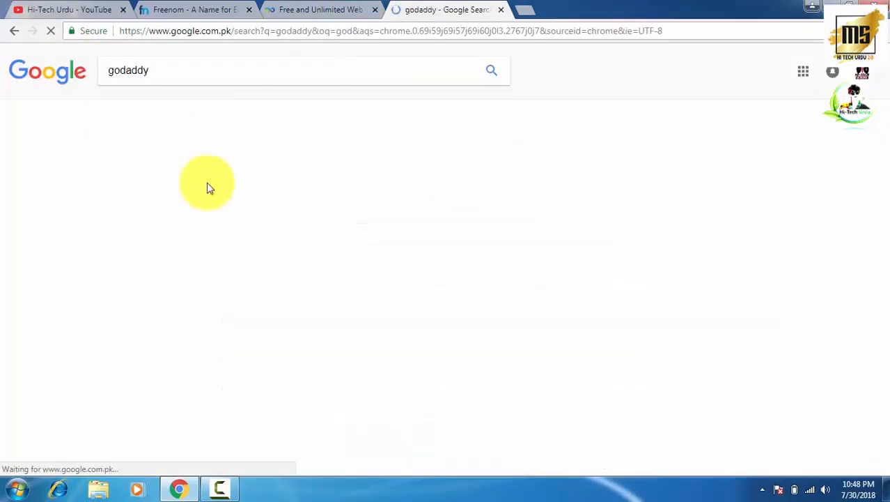
pyautogui.scroll(-3, 285, 242)
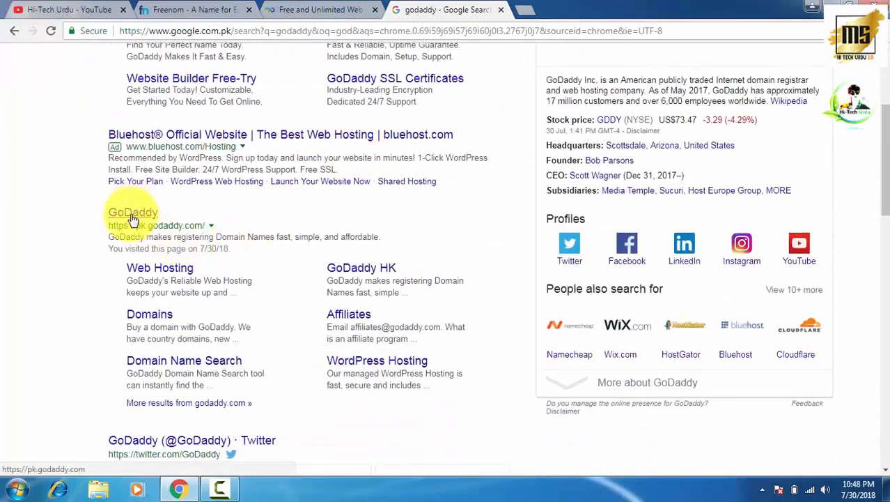
pyautogui.click(134, 214)
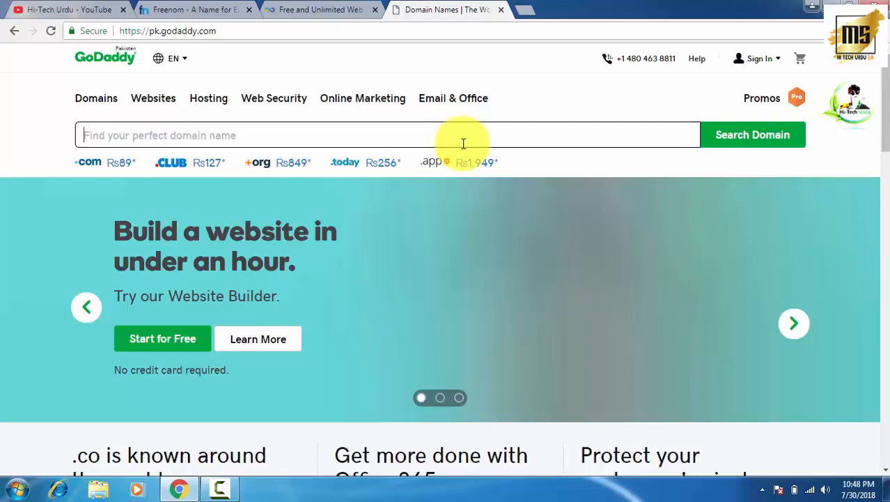
pyautogui.scroll(-5, 463, 144)
pyautogui.scroll(5, 463, 144)
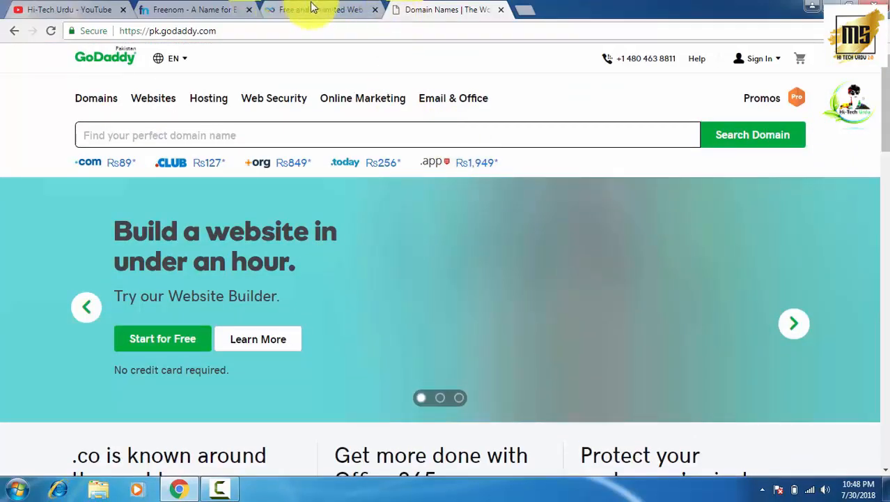
pyautogui.click(501, 9)
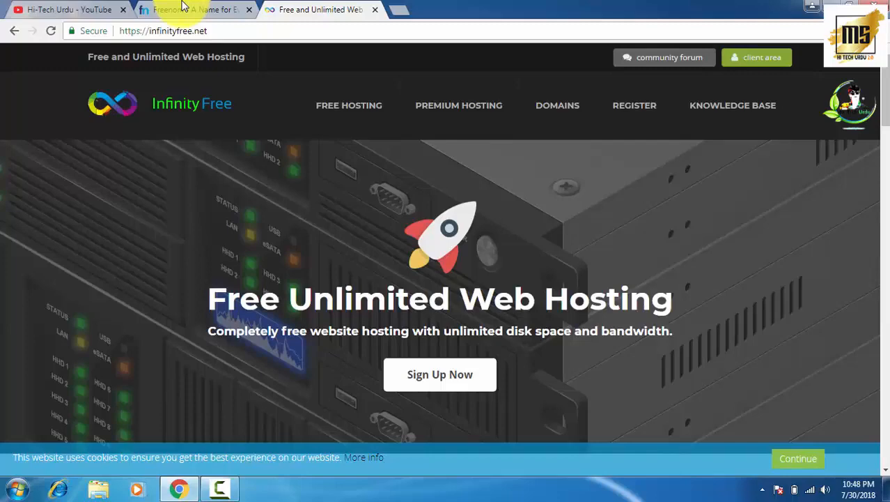
pyautogui.click(183, 7)
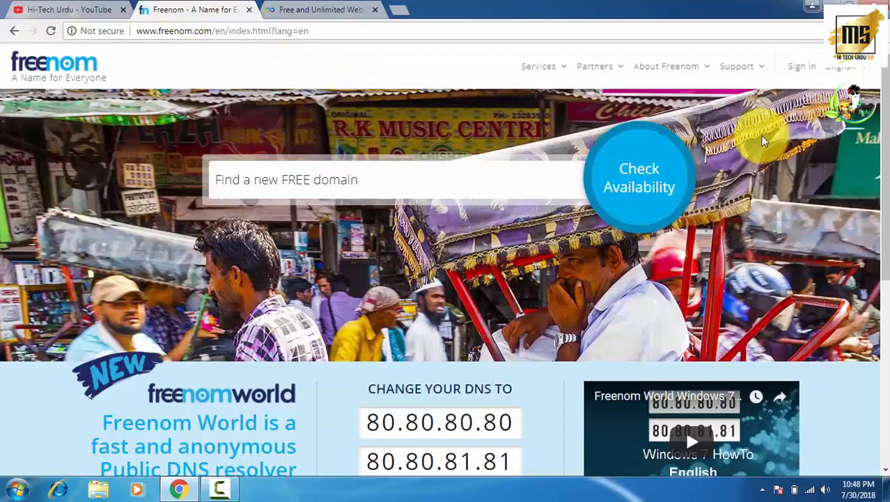
# - Log in to Freenom and go to the Register a New Domain search box
pyautogui.click(795, 71)
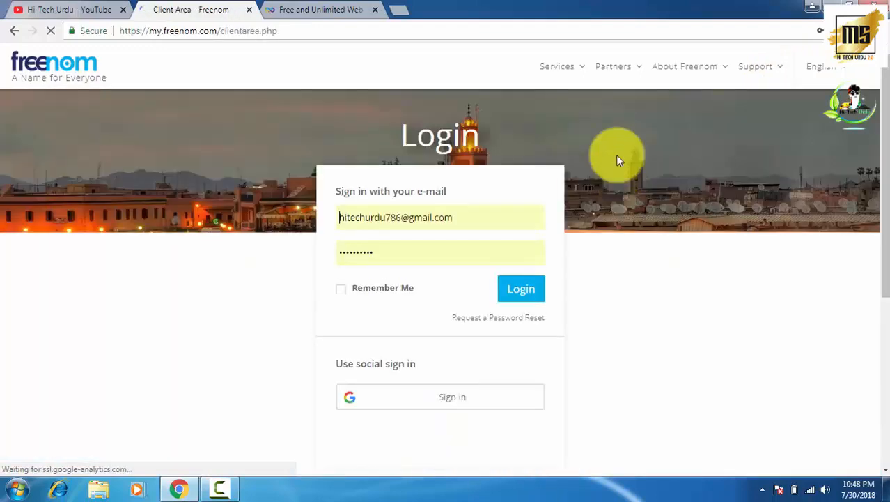
pyautogui.click(522, 291)
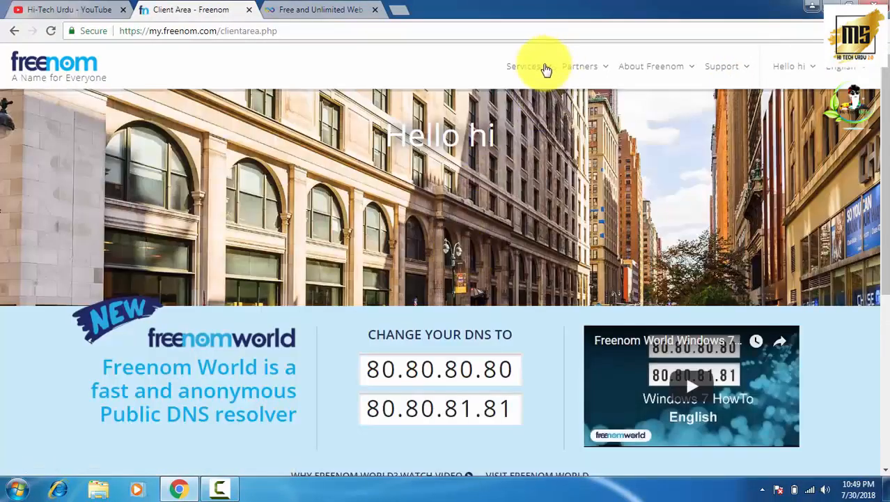
pyautogui.click(544, 67)
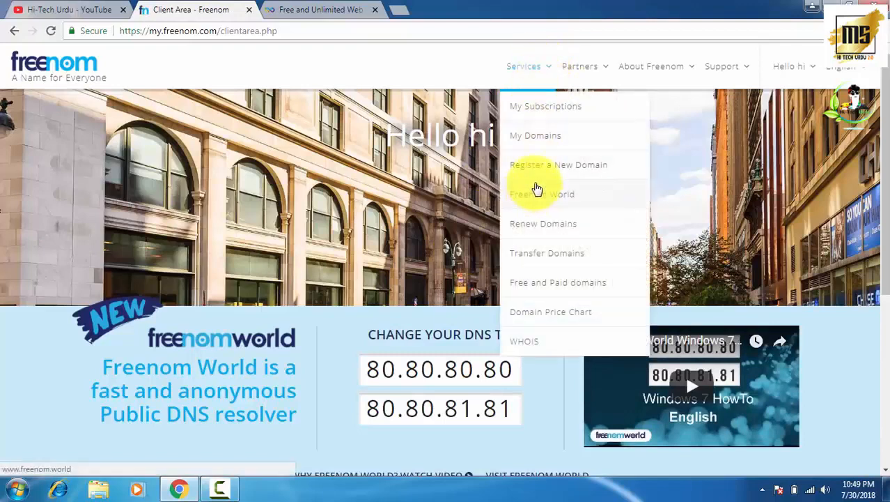
pyautogui.click(545, 167)
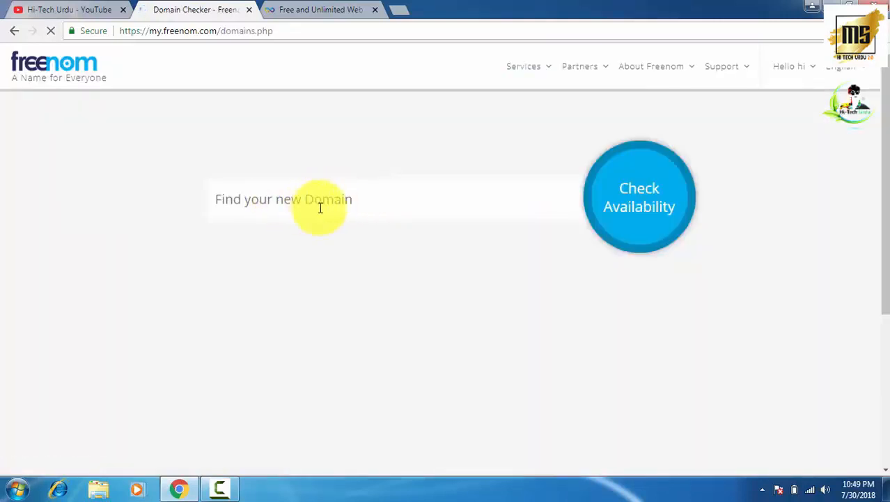
pyautogui.click(378, 203)
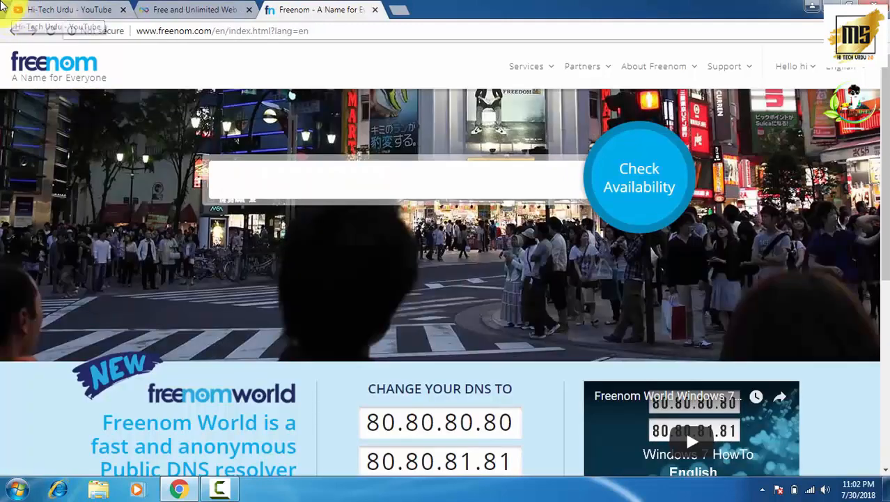
pyautogui.click(356, 185)
# - Search Freenom for 'apkmods' and add the free apkmods.ga domain to the cart
pyautogui.write('a')
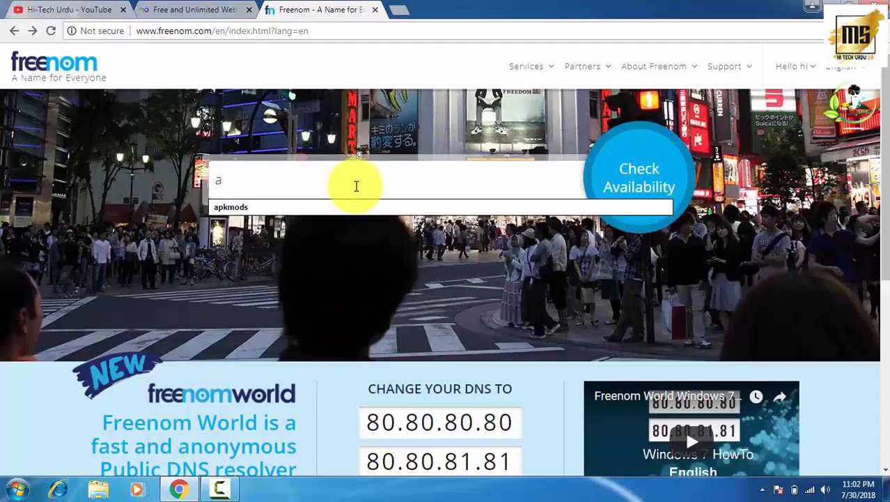
pyautogui.write('pkmods')
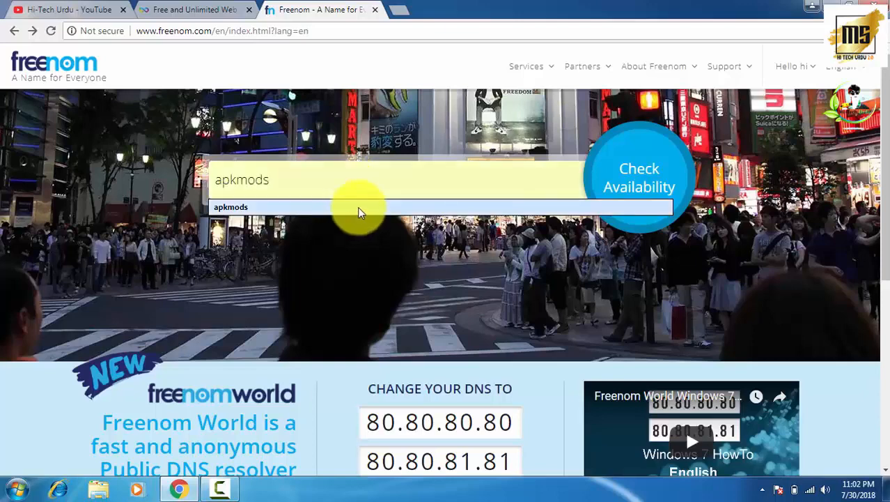
pyautogui.click(645, 170)
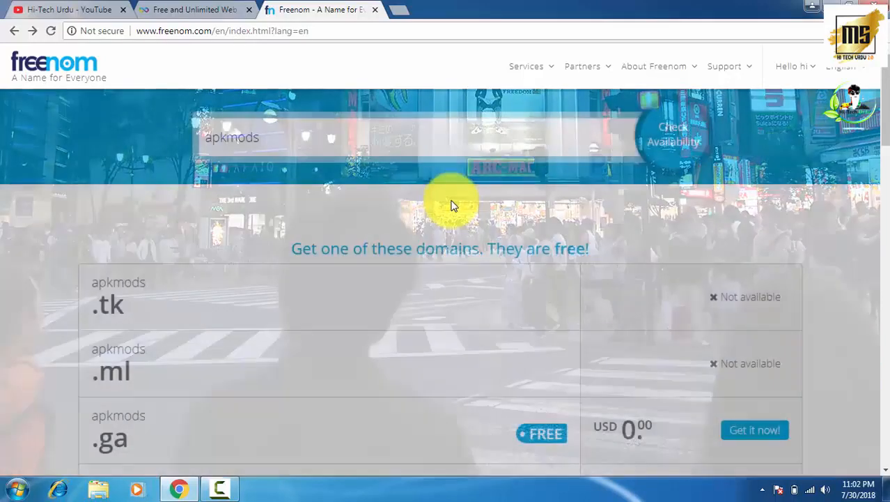
pyautogui.scroll(-2, 458, 282)
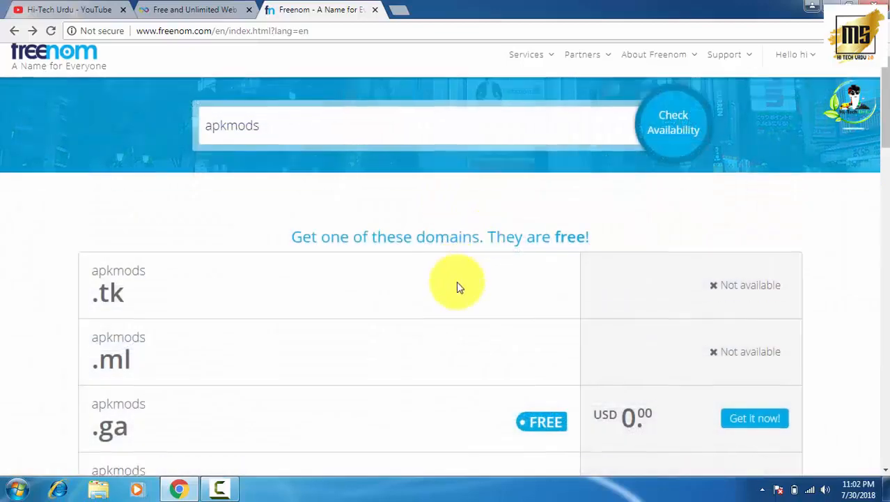
pyautogui.scroll(-1, 263, 182)
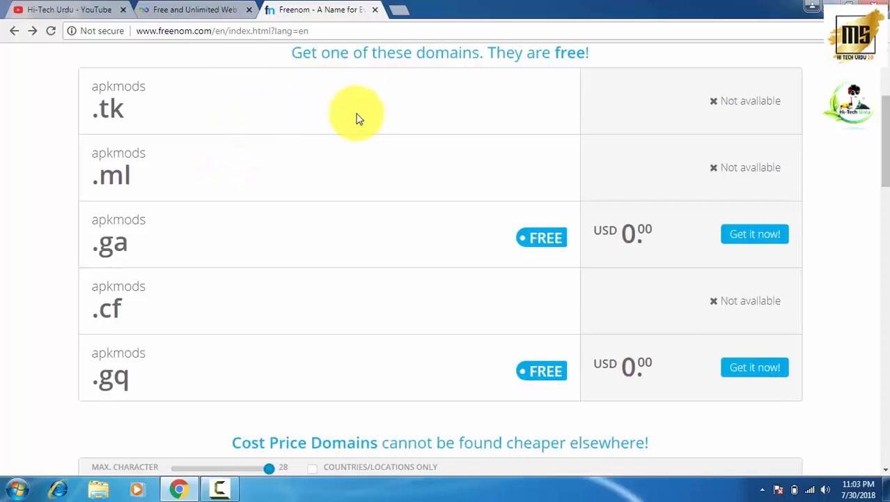
pyautogui.scroll(-1, 376, 183)
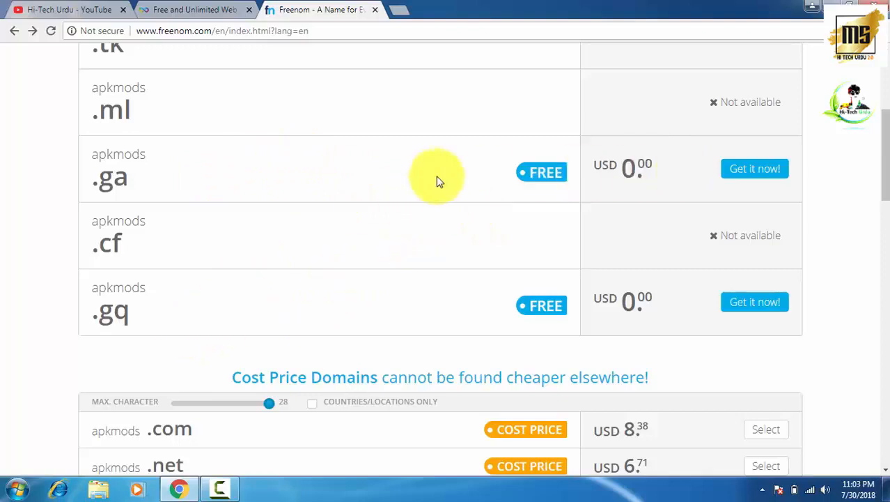
pyautogui.click(745, 173)
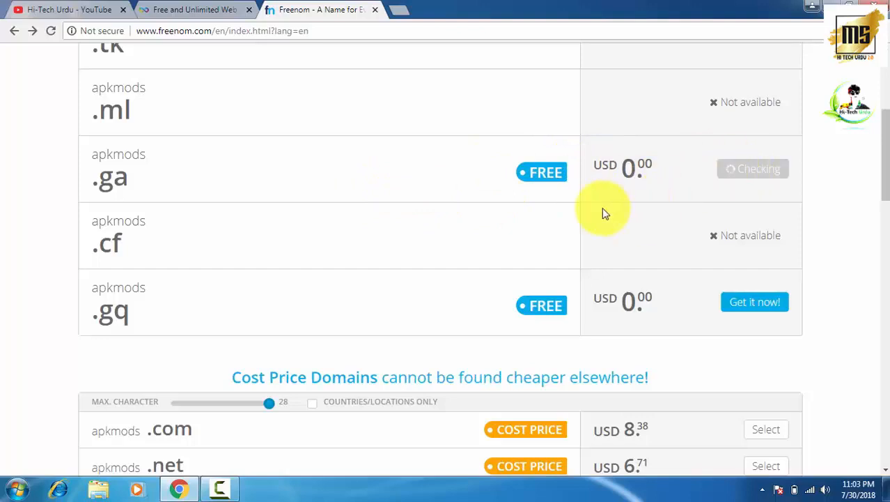
pyautogui.scroll(1, 672, 189)
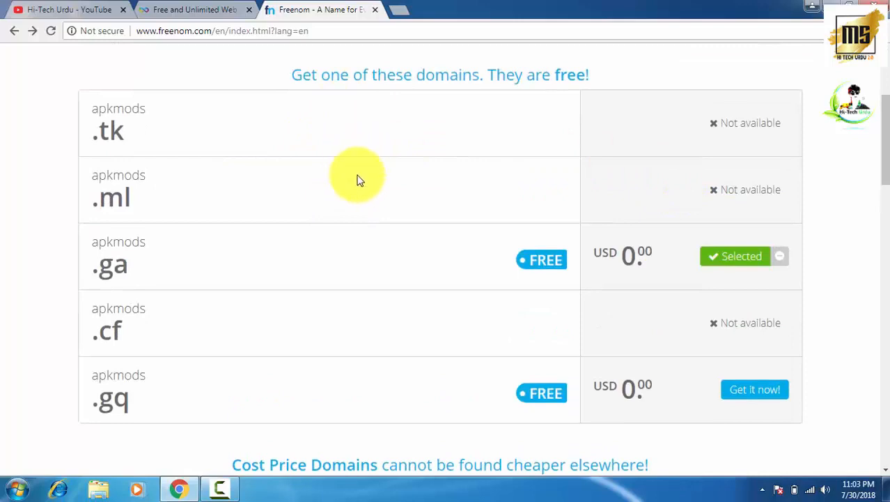
pyautogui.scroll(2, 354, 150)
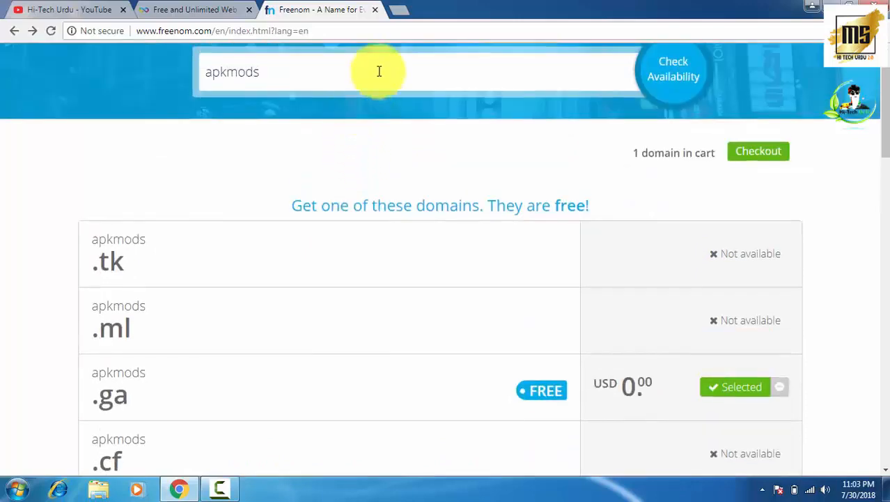
pyautogui.scroll(-2, 347, 317)
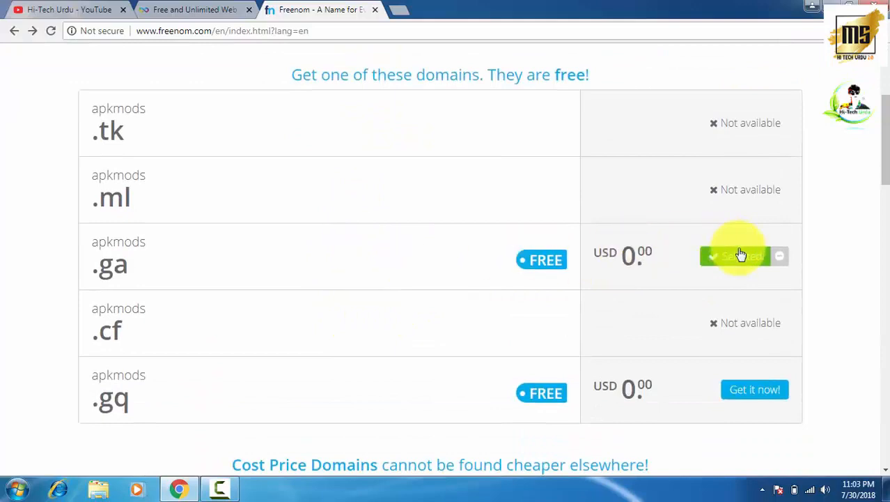
pyautogui.scroll(3, 669, 270)
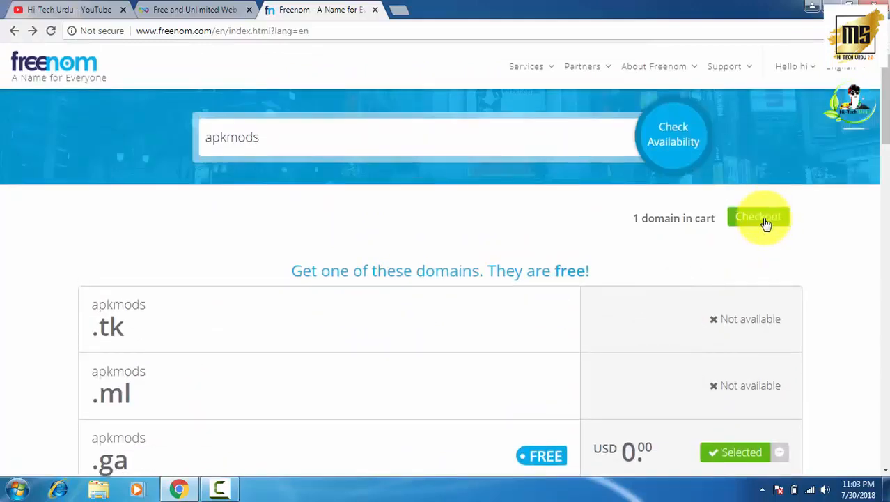
# - Check out apkmods.ga with a 12 Months @ FREE registration period
pyautogui.click(766, 220)
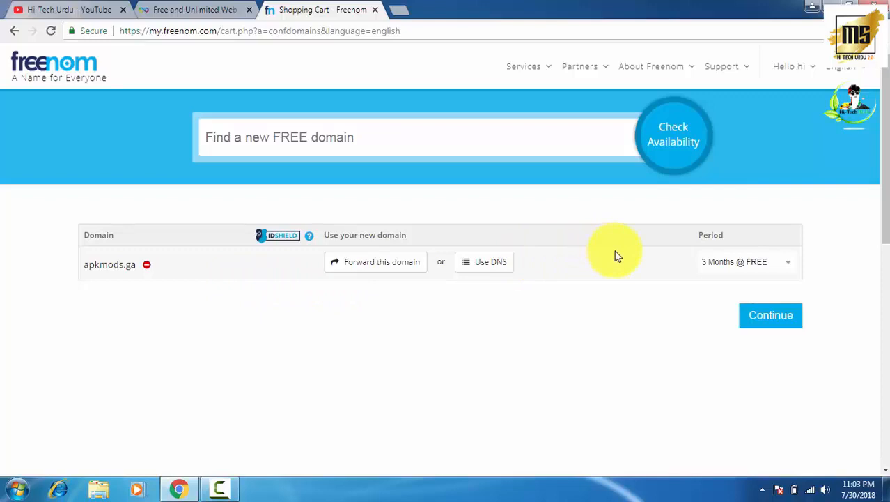
pyautogui.click(783, 264)
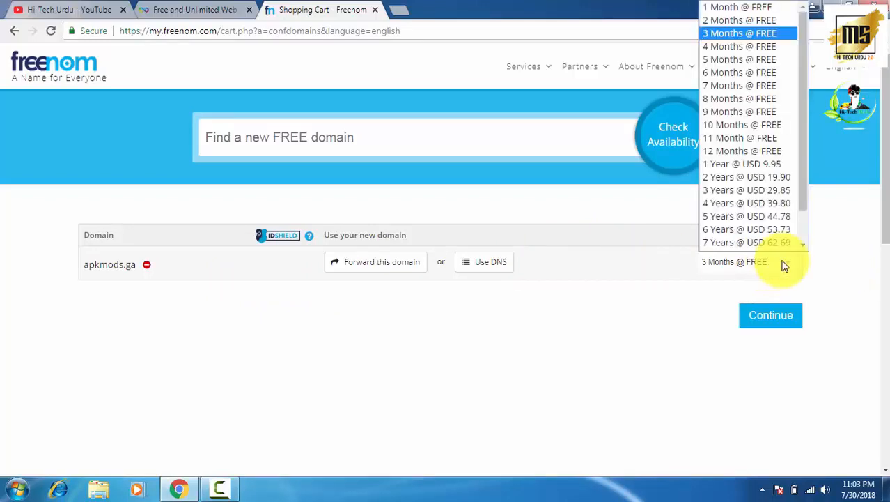
pyautogui.click(748, 140)
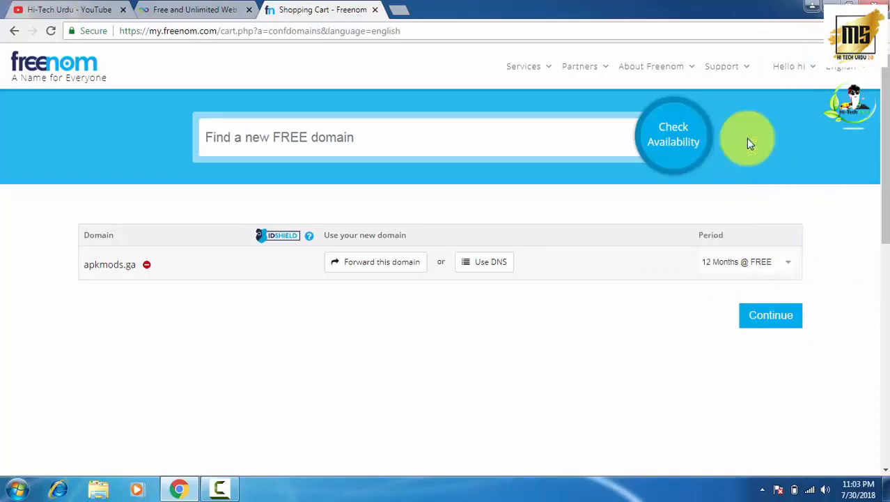
pyautogui.click(763, 320)
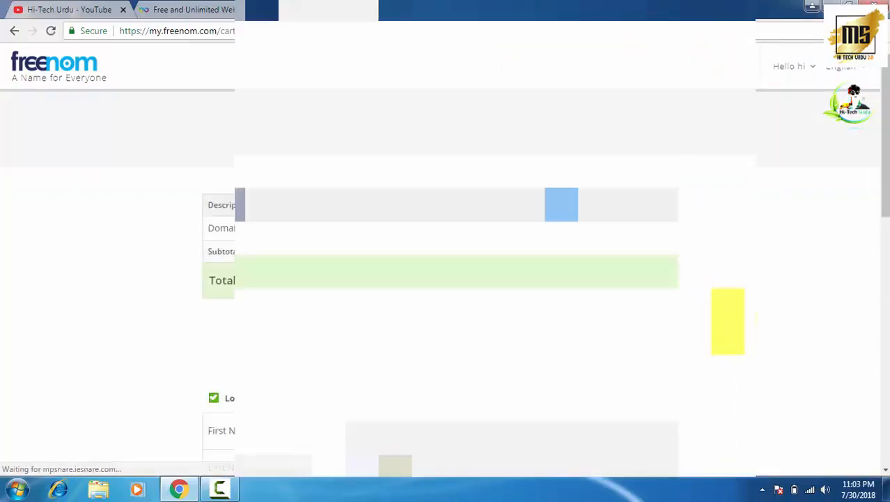
# - Complete the free order and view apkmods.ga under Services > My Domains
pyautogui.scroll(-8, 446, 265)
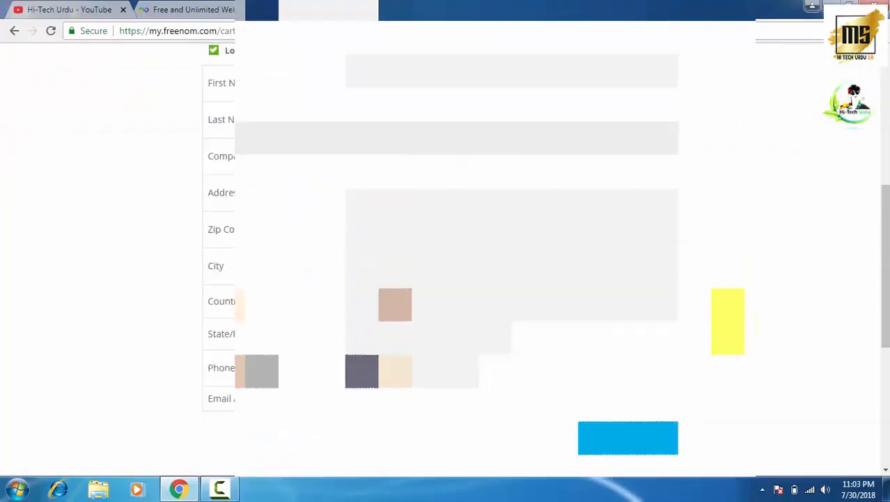
pyautogui.click(595, 206)
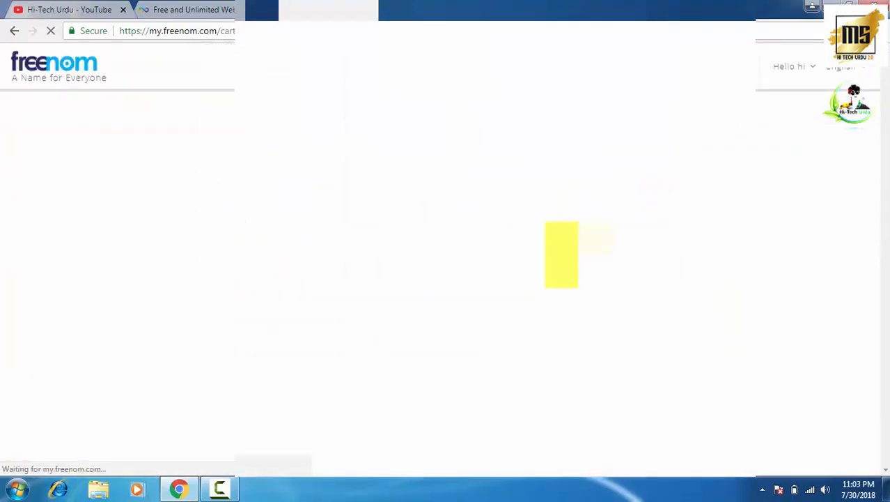
pyautogui.scroll(-10, 562, 252)
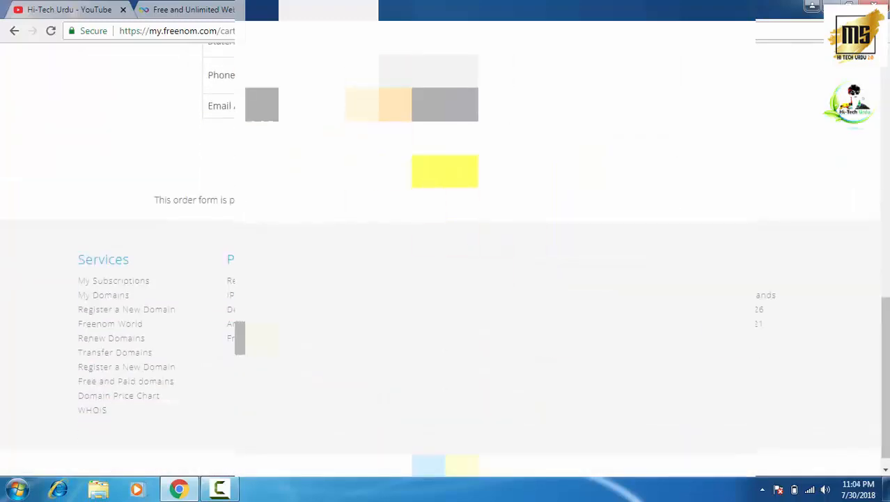
pyautogui.click(612, 156)
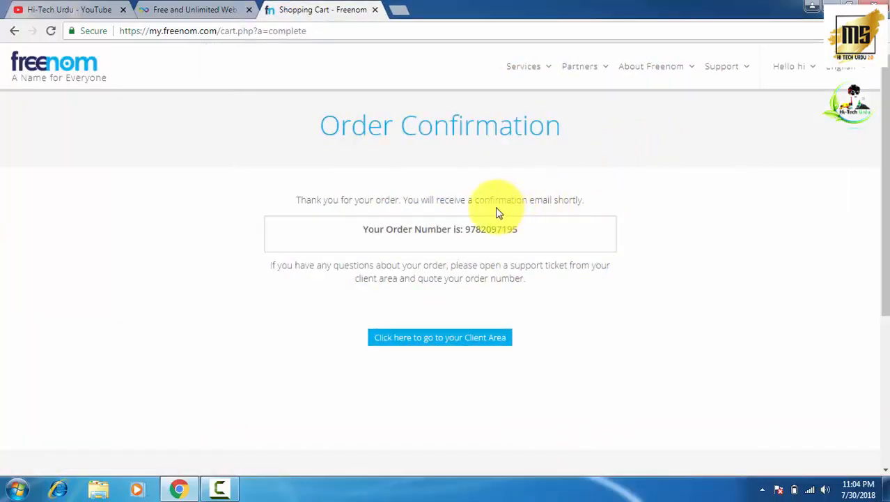
pyautogui.click(536, 67)
pyautogui.click(535, 137)
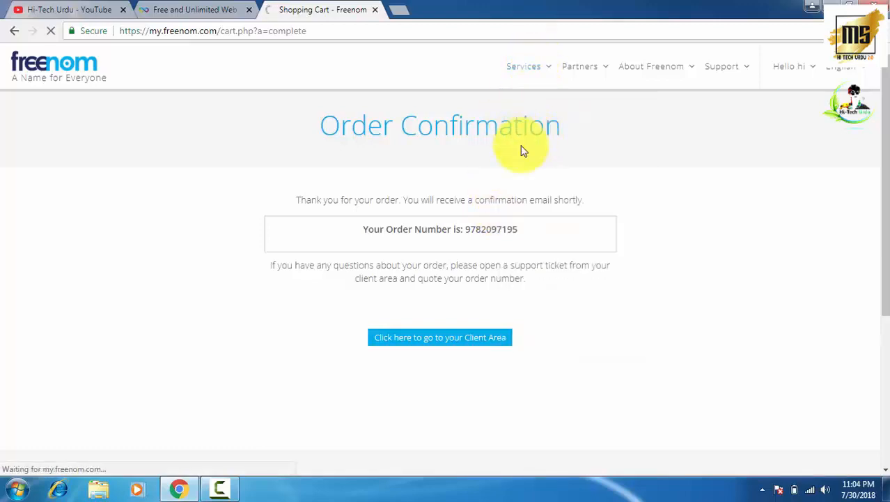
# - Move the InfinityFree tab after Freenom, sign up, and open the New Account form
pyautogui.click(191, 9)
pyautogui.moveTo(207, 7); pyautogui.dragTo(314, 10)
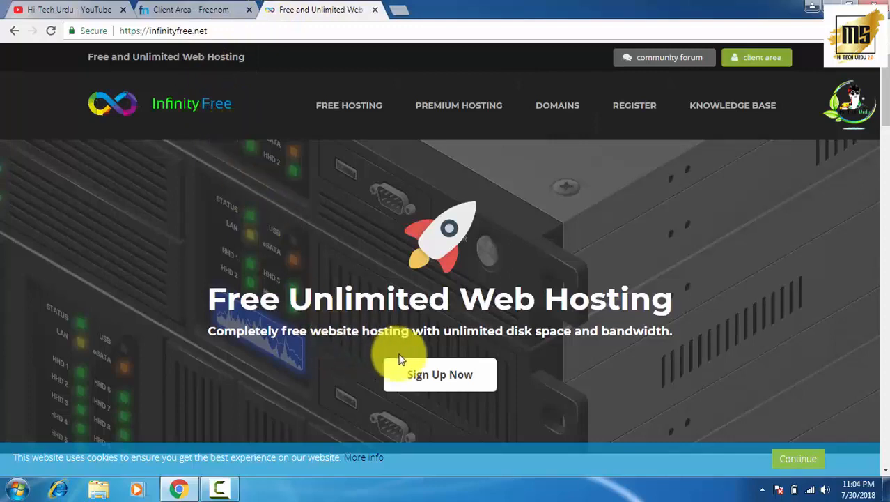
pyautogui.click(438, 374)
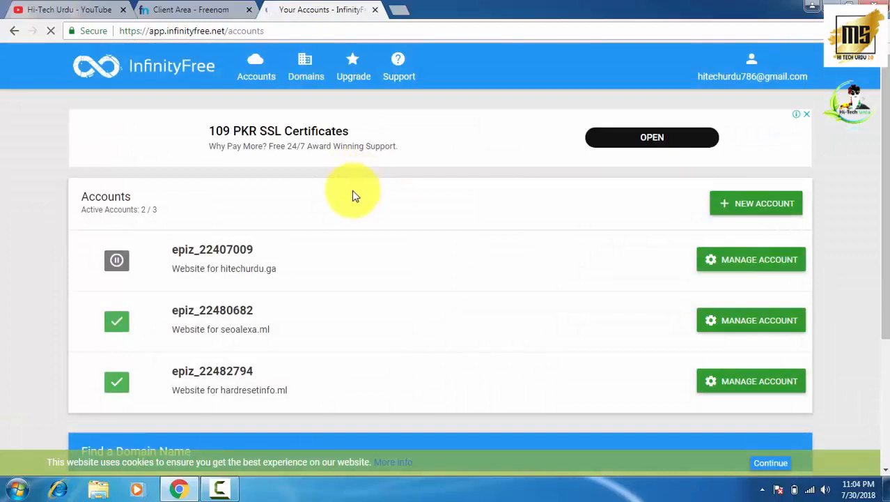
pyautogui.click(752, 205)
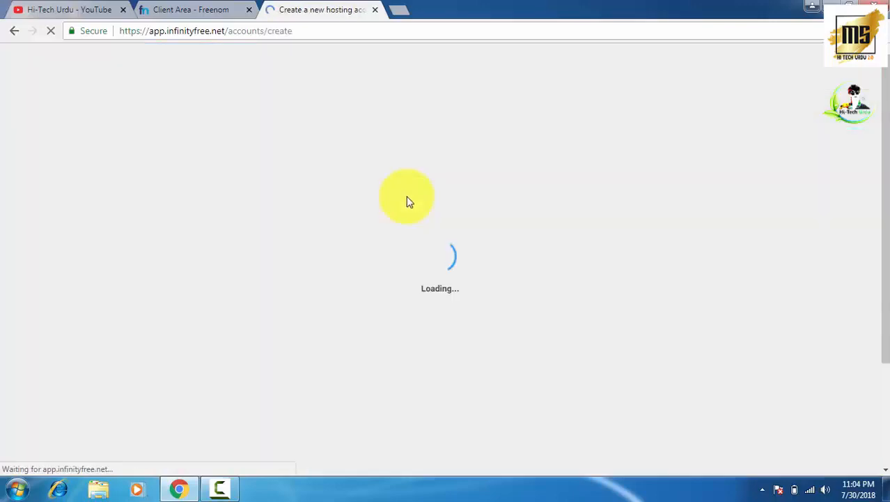
pyautogui.scroll(-1, 334, 186)
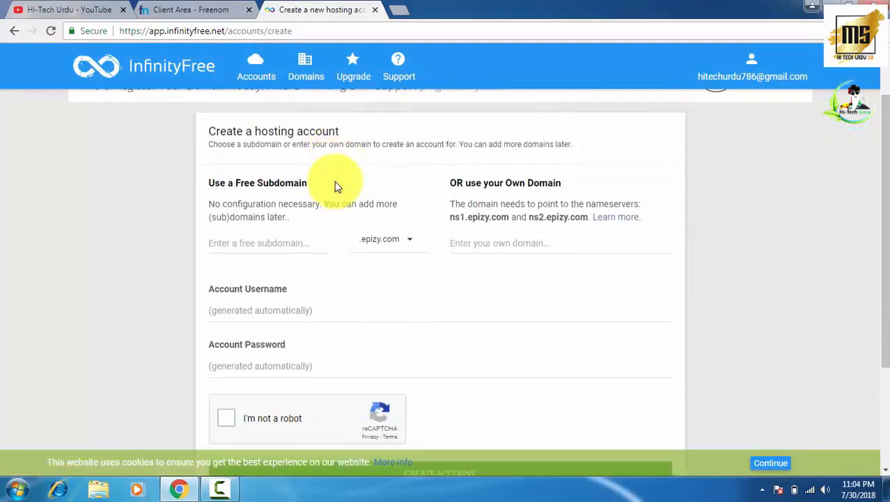
pyautogui.click(167, 8)
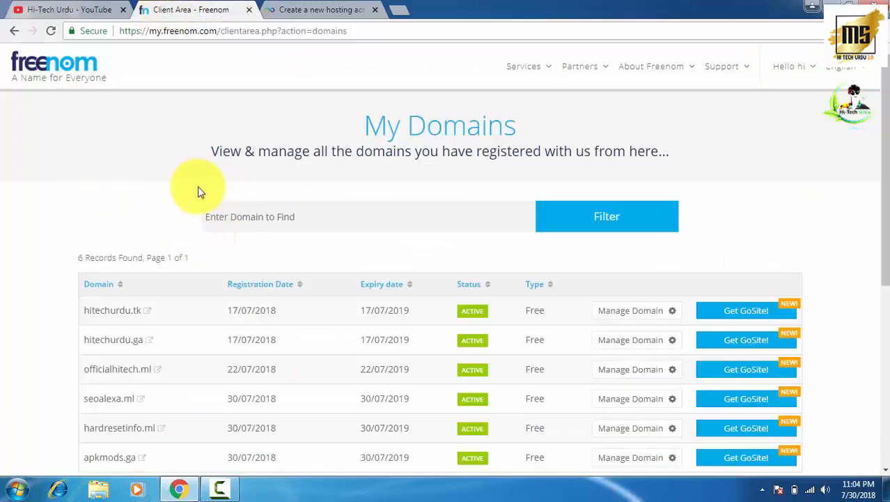
# - Copy apkmods.ga from My Domains and paste it as the hosting account's own domain
pyautogui.scroll(-2, 198, 186)
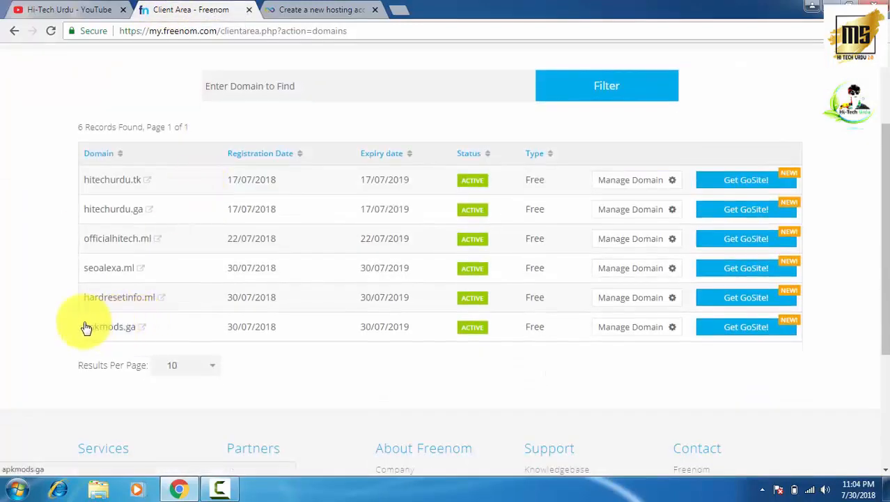
pyautogui.moveTo(85, 329); pyautogui.dragTo(127, 327)
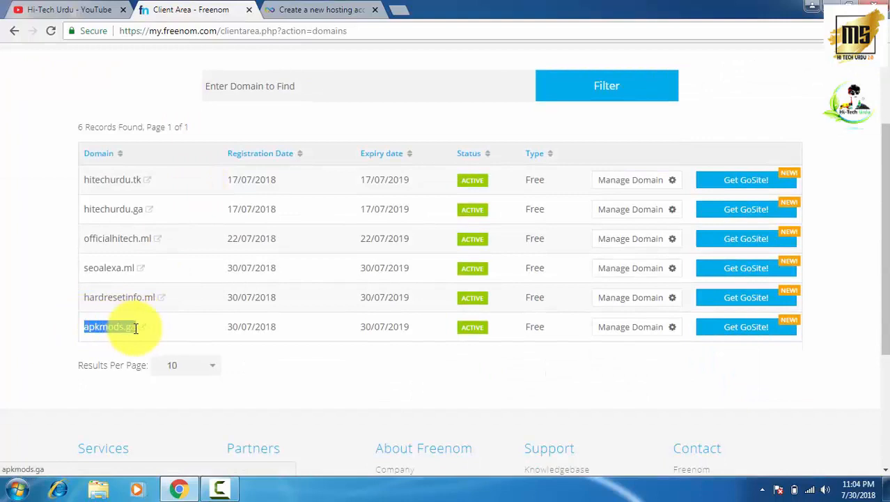
pyautogui.rightClick(122, 327)
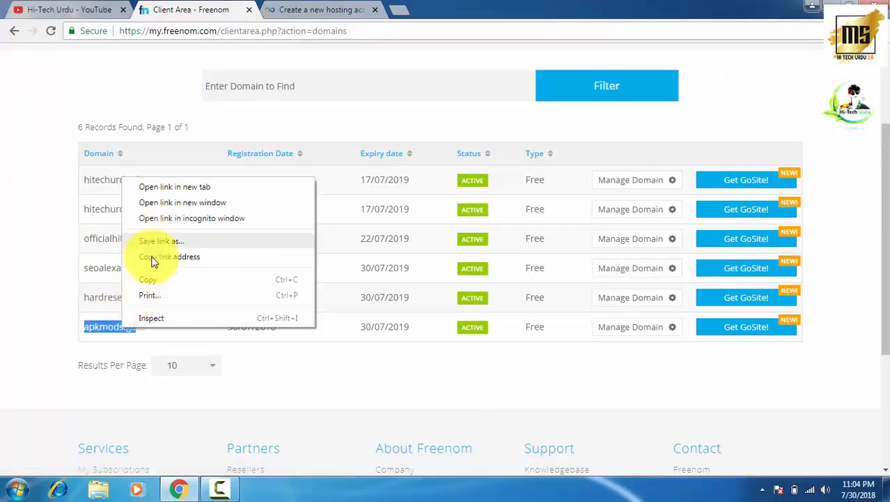
pyautogui.click(156, 284)
pyautogui.click(340, 8)
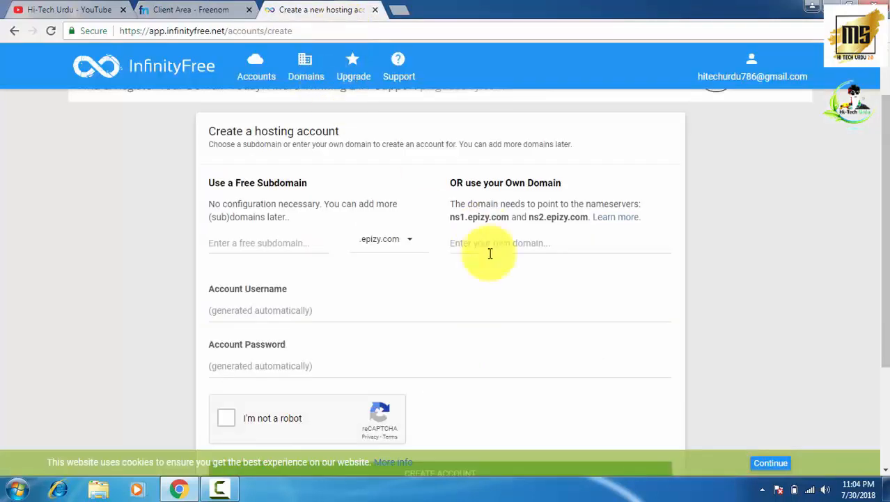
pyautogui.click(498, 242)
pyautogui.rightClick(497, 241)
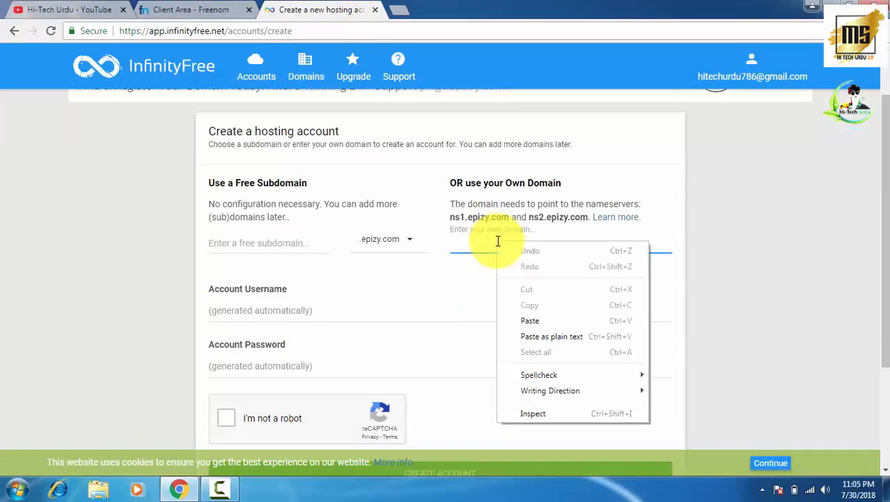
pyautogui.click(526, 322)
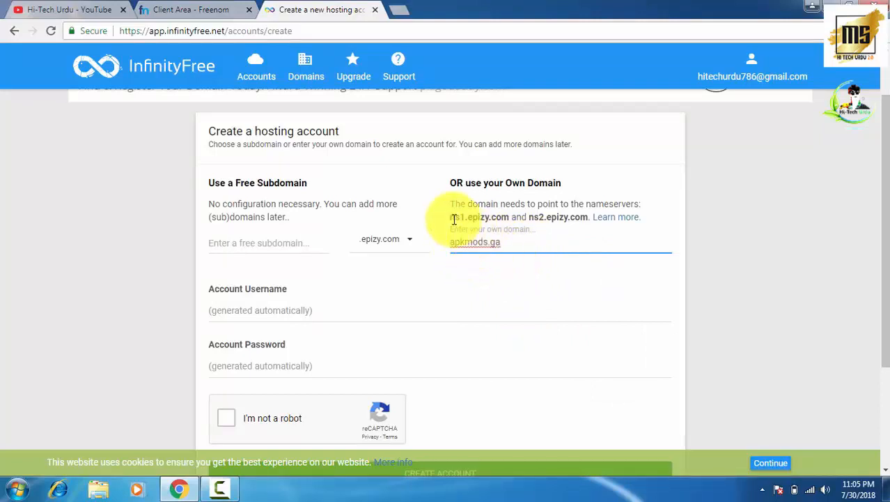
# - Copy nameserver ns1.epizy.com and open Freenom's management page for apkmods.ga
pyautogui.moveTo(451, 216); pyautogui.dragTo(509, 218)
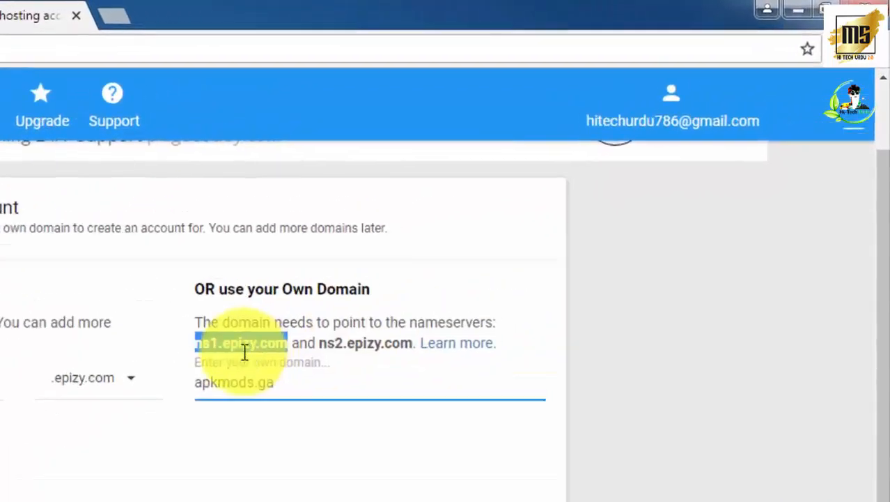
pyautogui.rightClick(394, 266)
pyautogui.click(244, 390)
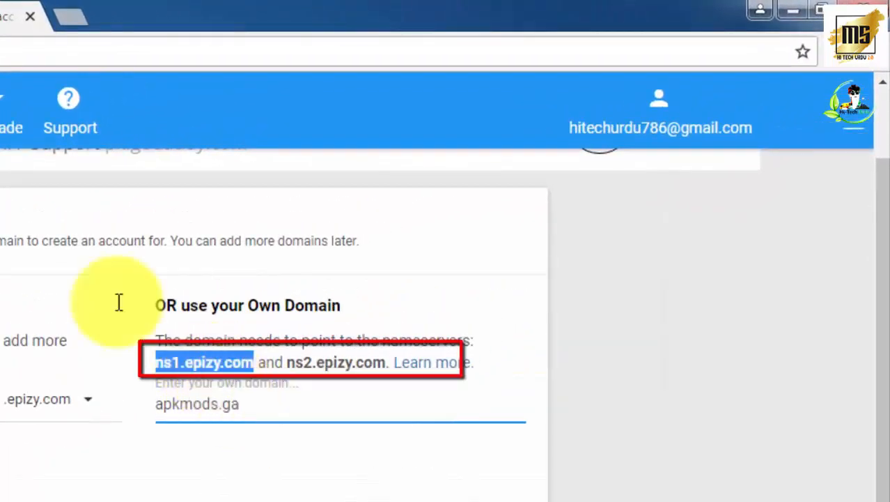
pyautogui.click(91, 12)
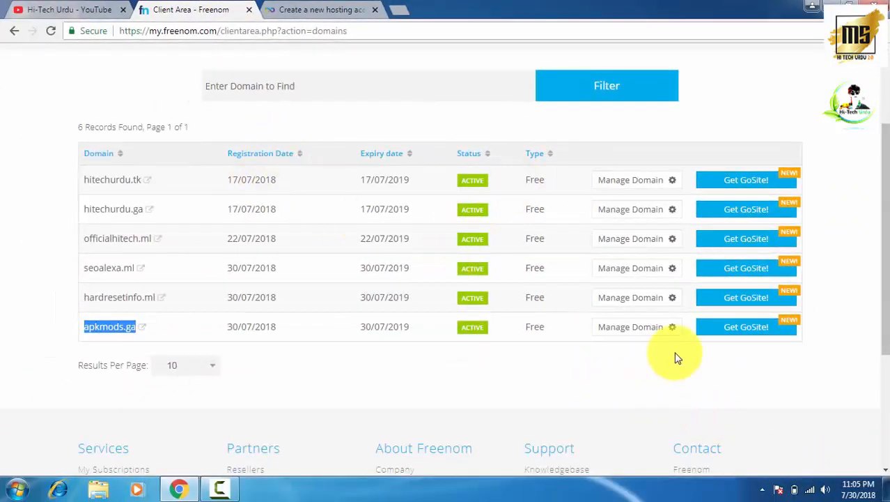
pyautogui.click(629, 329)
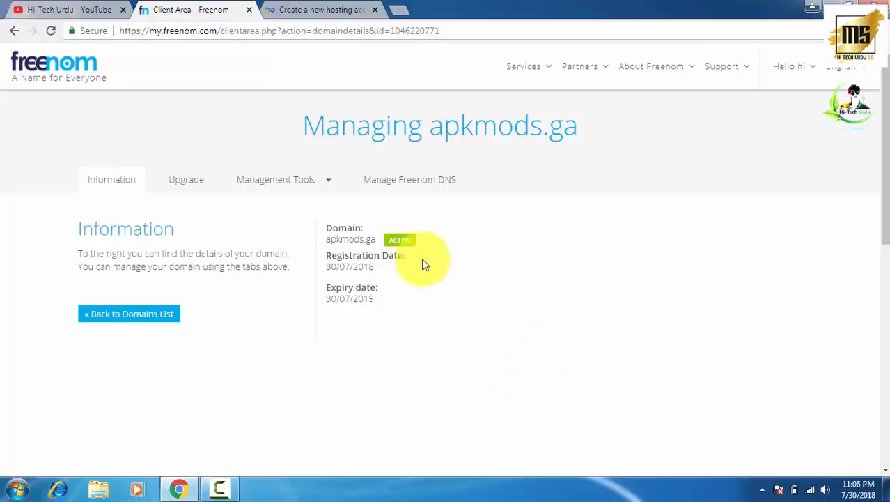
# - Switch apkmods.ga to custom nameservers with ns1.epizy.com as Nameserver 1
pyautogui.click(290, 185)
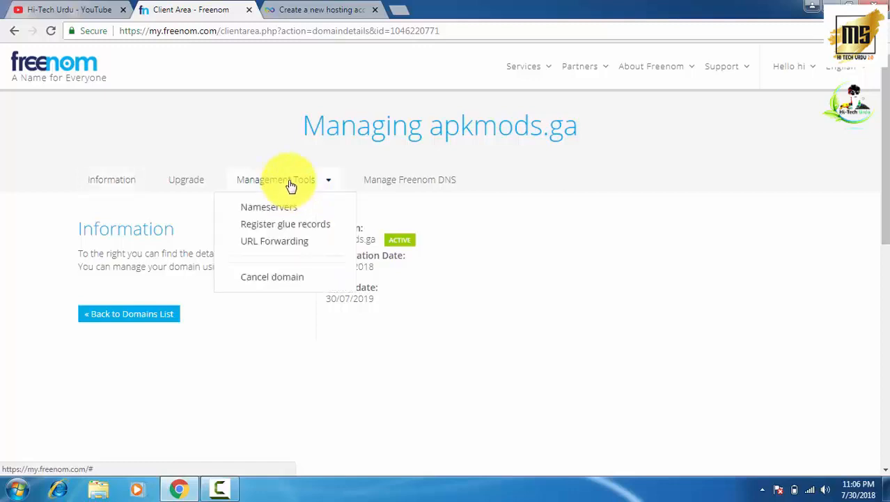
pyautogui.click(260, 209)
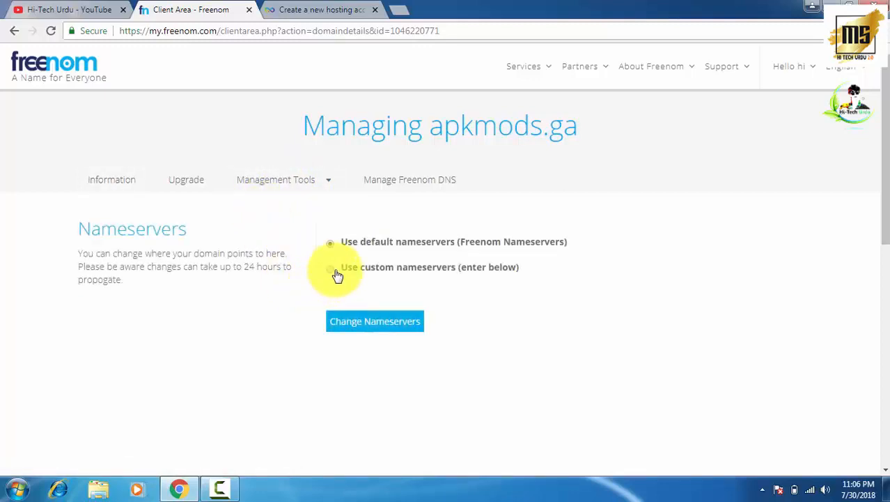
pyautogui.click(373, 271)
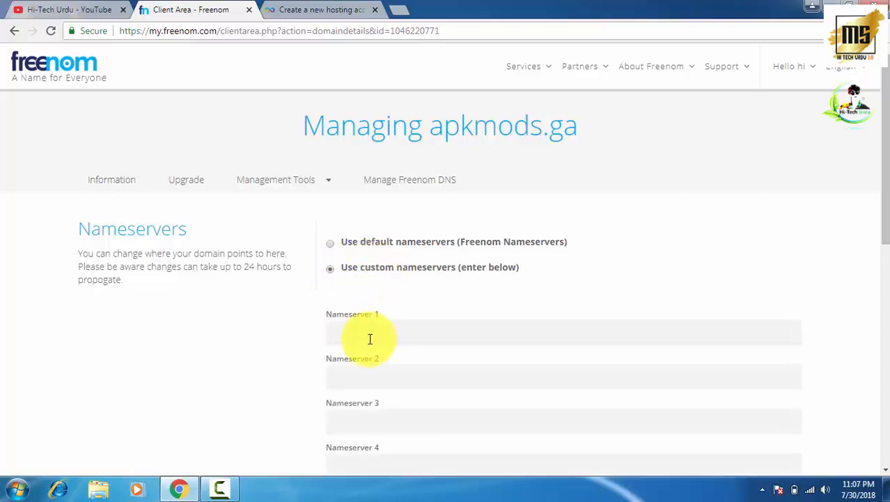
pyautogui.click(367, 337)
pyautogui.rightClick(364, 333)
pyautogui.click(397, 232)
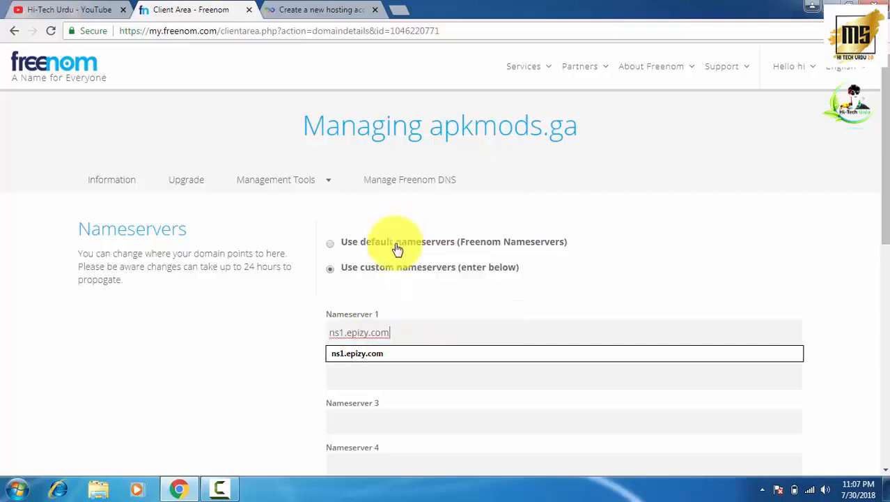
# - Set Nameserver 2 to ns2.epizy.com, save the nameservers, and return to InfinityFree
pyautogui.rightClick(352, 374)
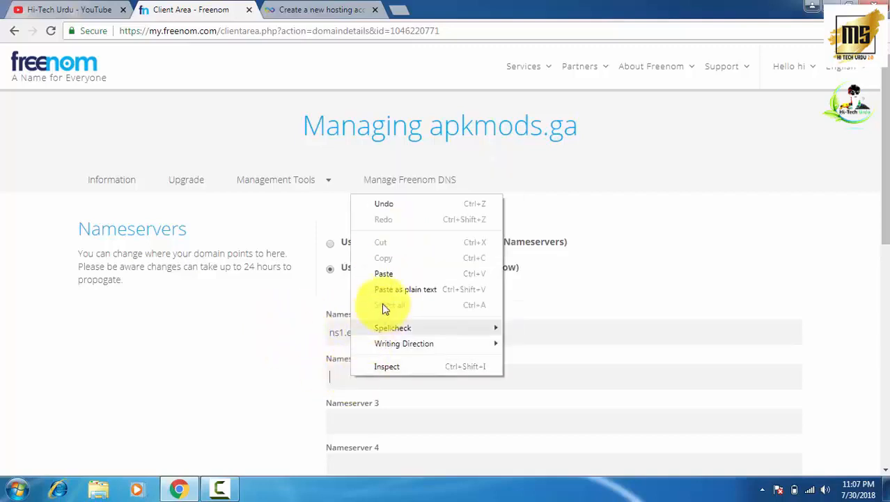
pyautogui.click(387, 274)
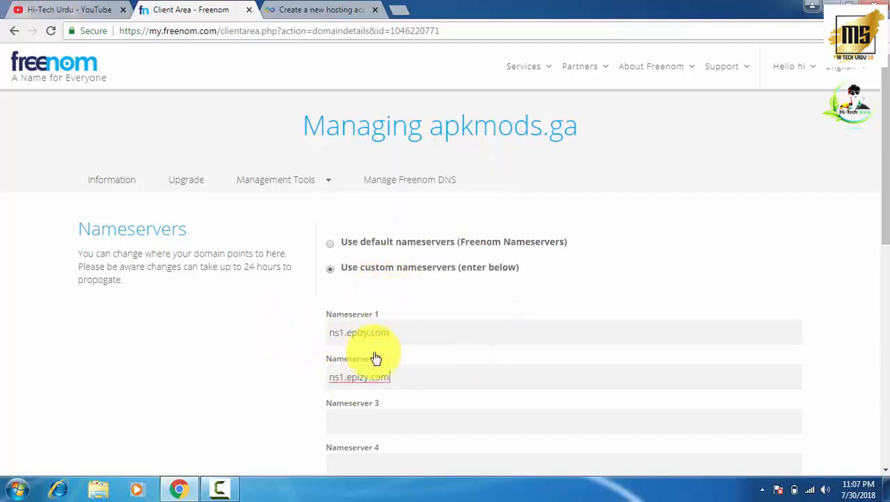
pyautogui.click(344, 377)
pyautogui.press('BackSpace')
pyautogui.write('2')
pyautogui.scroll(-4, 352, 383)
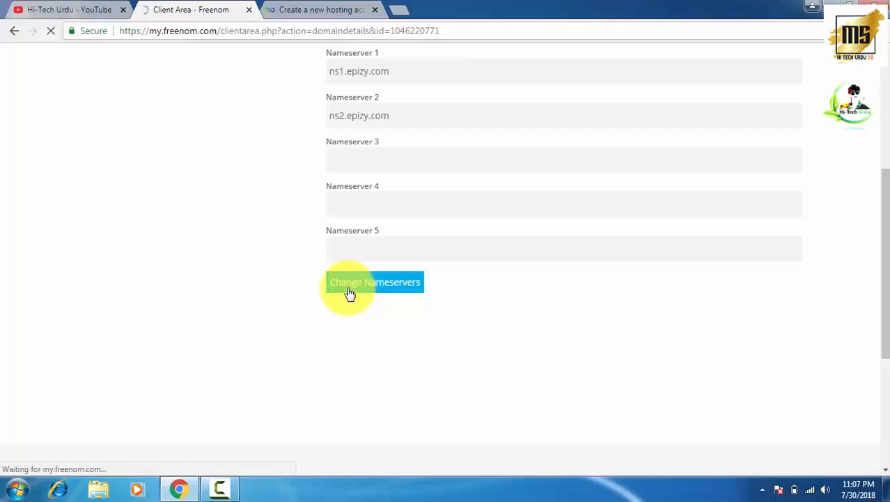
pyautogui.scroll(-1, 353, 289)
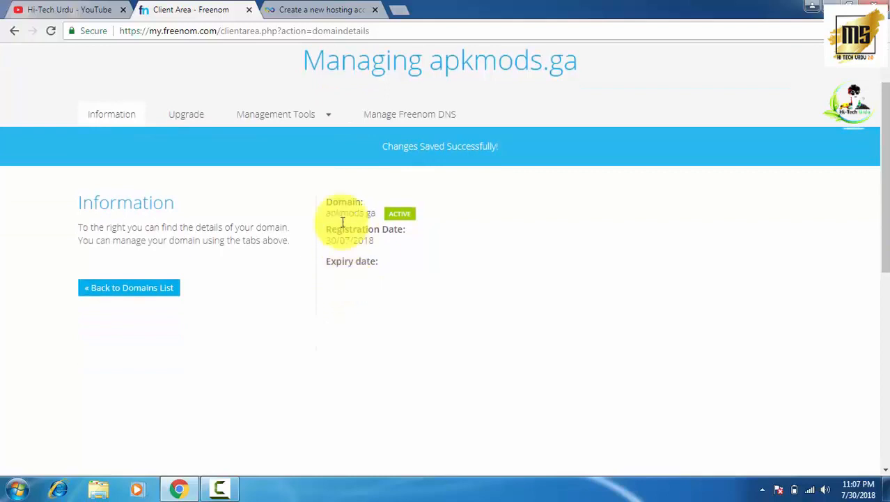
pyautogui.click(322, 9)
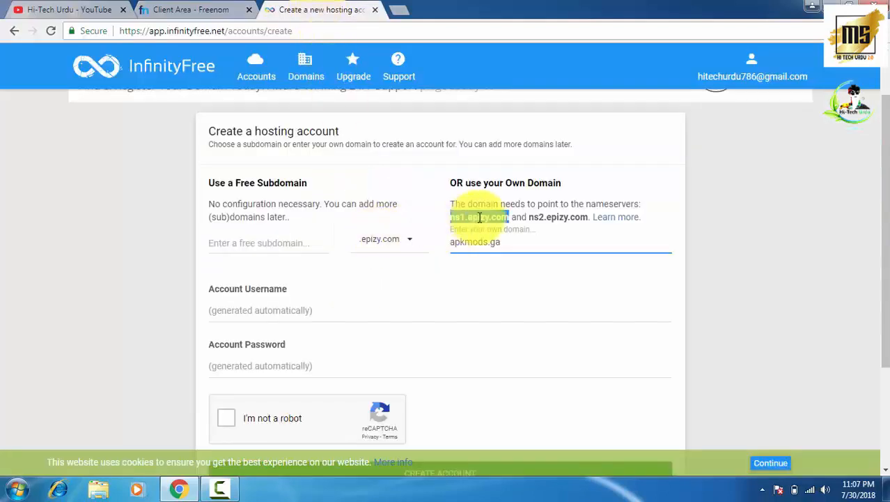
# - Pass the crosswalk captcha and create the apkmods.ga hosting account
pyautogui.click(579, 232)
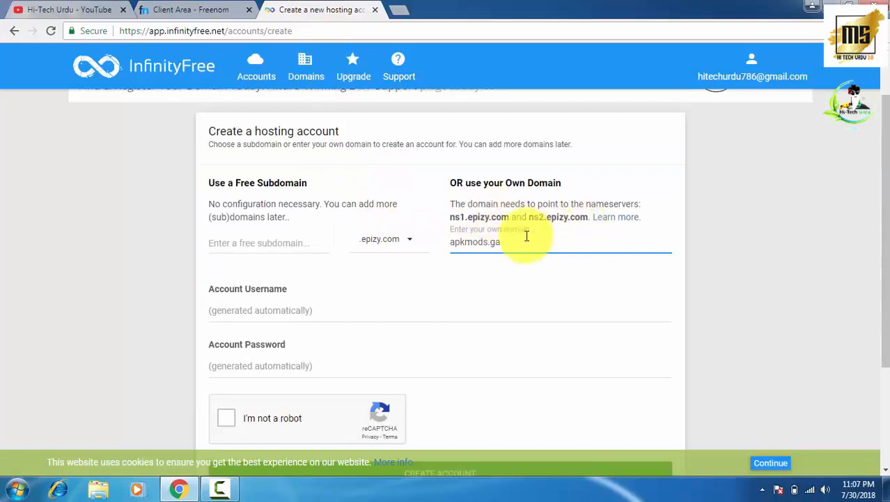
pyautogui.scroll(-1, 477, 258)
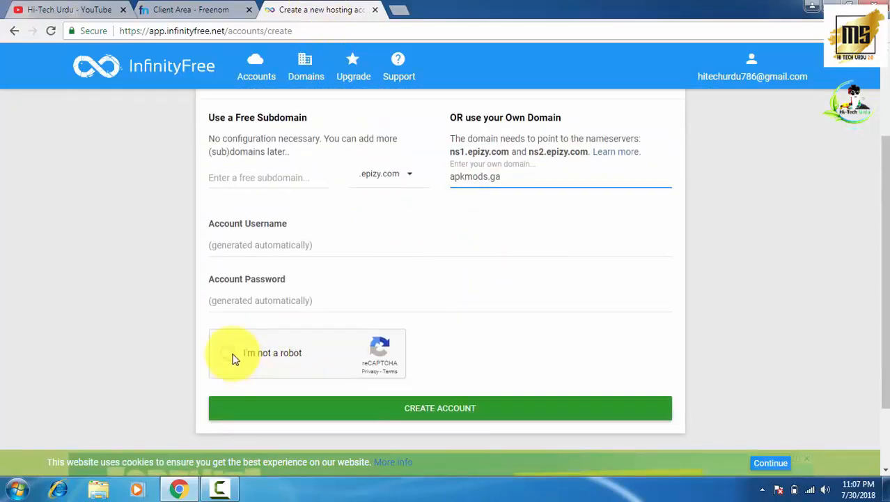
pyautogui.click(232, 356)
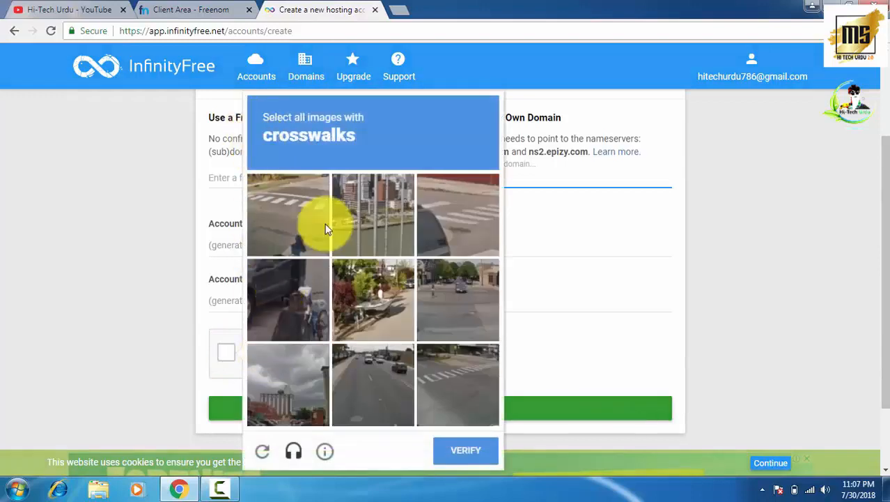
pyautogui.click(308, 215)
pyautogui.click(443, 229)
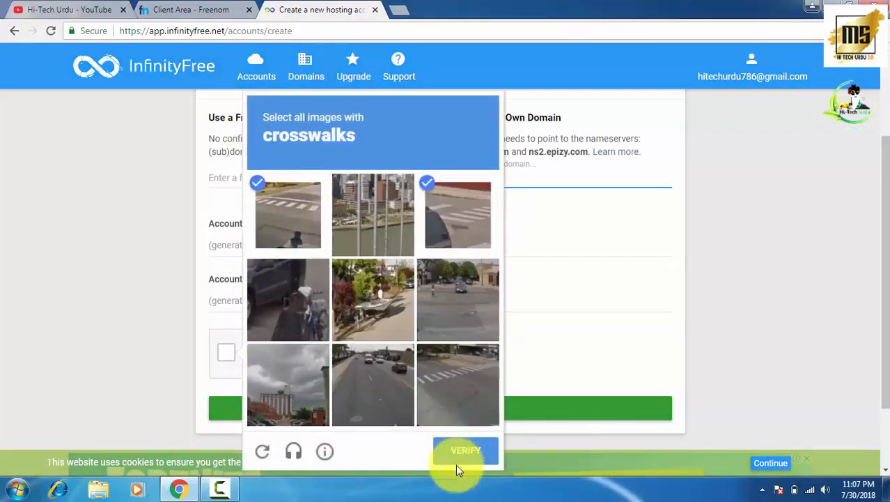
pyautogui.click(448, 395)
pyautogui.click(461, 449)
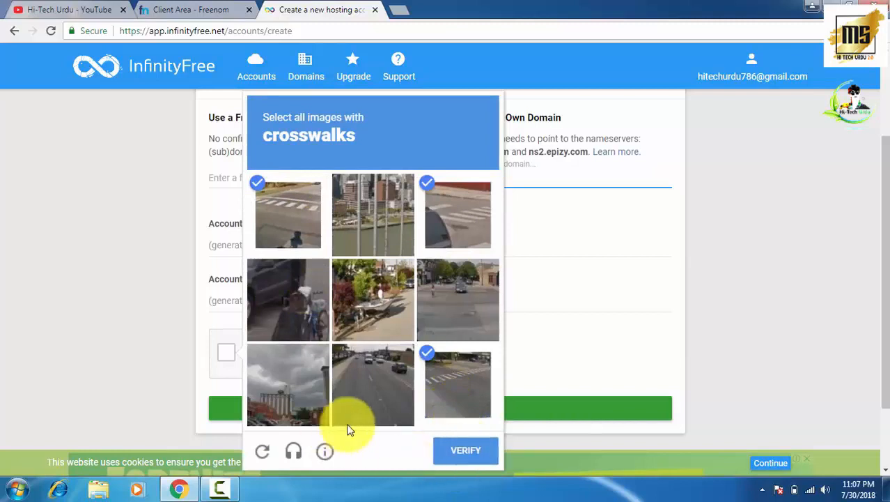
pyautogui.click(477, 410)
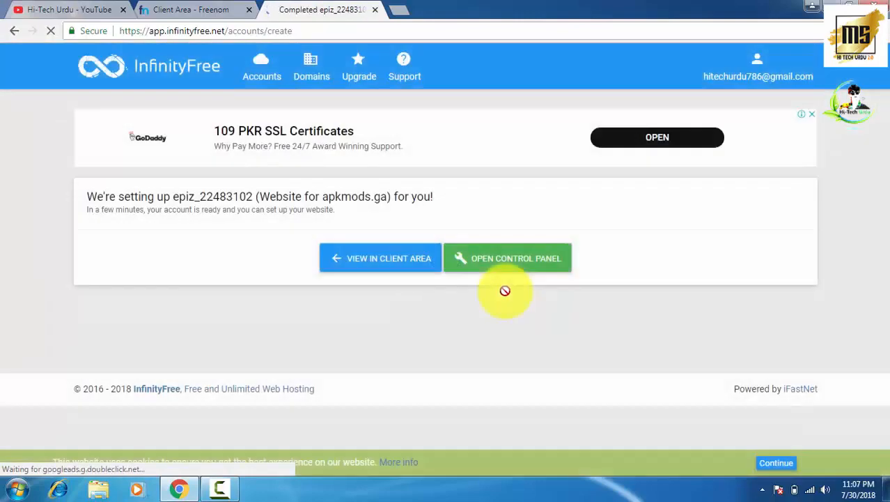
# - Open the apkmods.ga account in the Client Area and reload to check its processing status
pyautogui.click(364, 267)
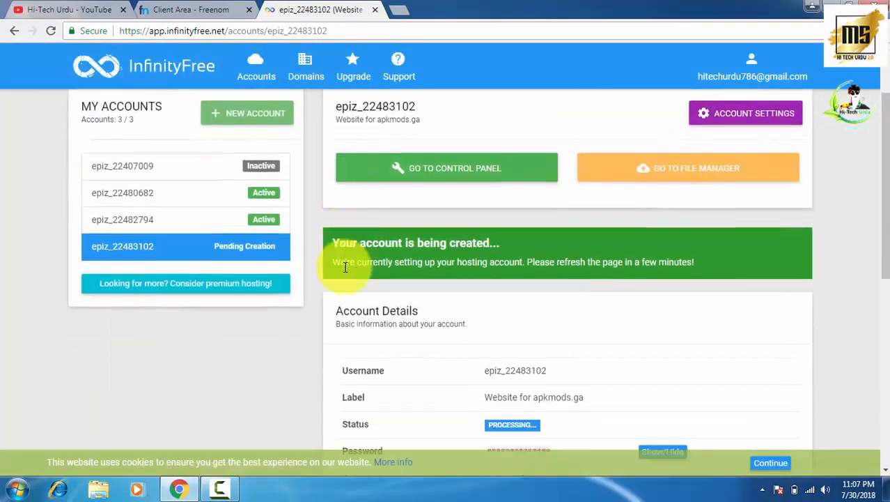
pyautogui.scroll(-3, 348, 268)
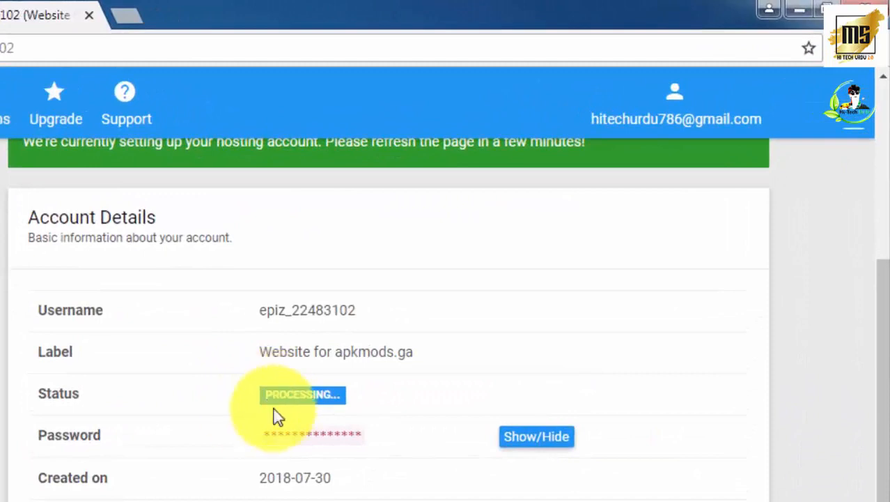
pyautogui.click(36, 13)
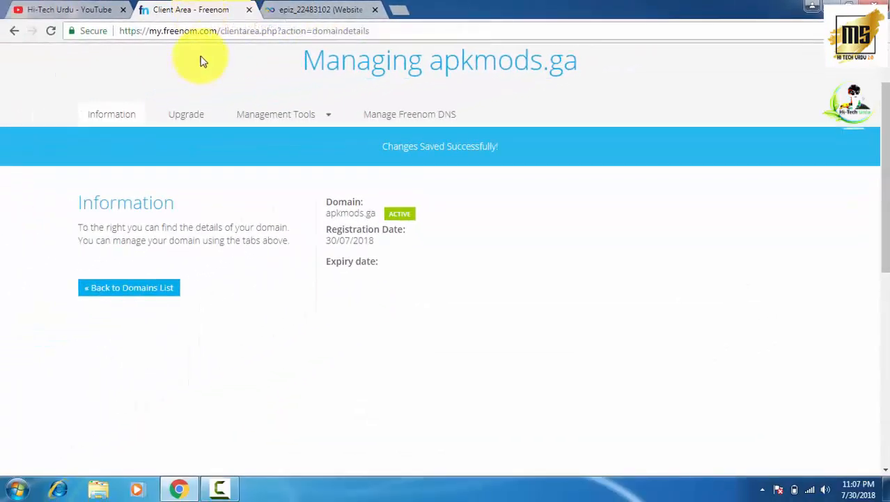
pyautogui.click(300, 10)
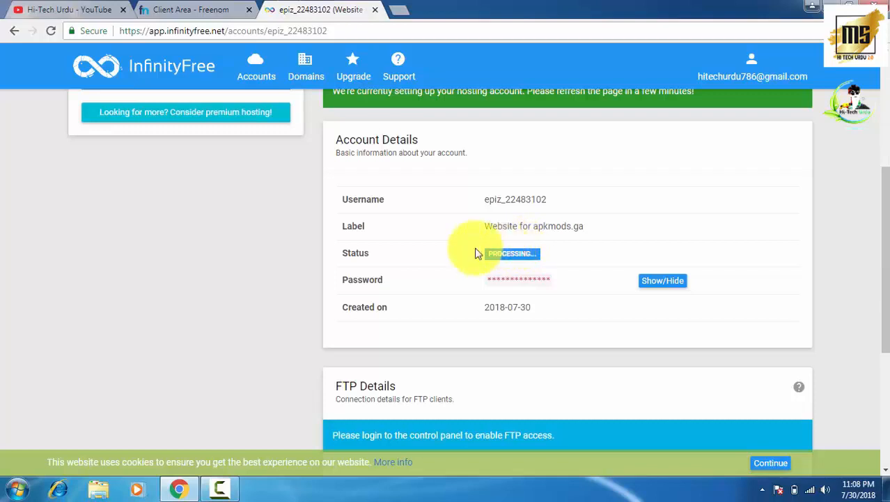
pyautogui.click(50, 31)
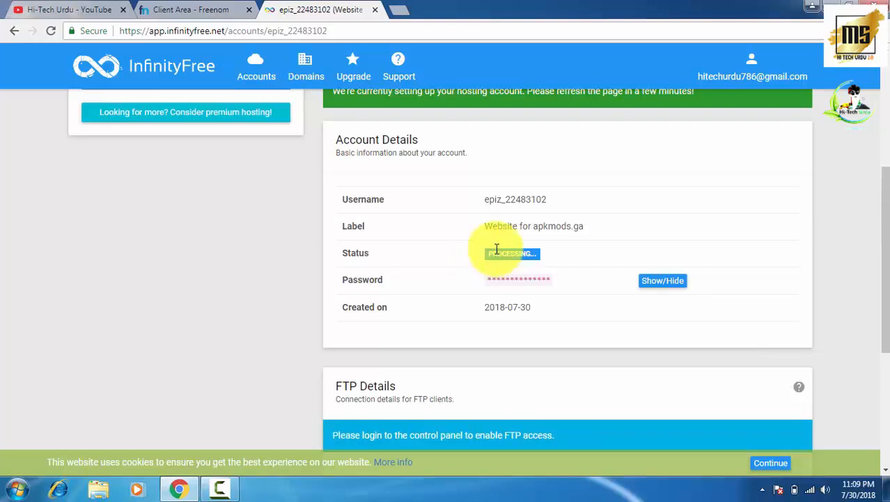
# - Open a new blank Chrome tab next to the InfinityFree account details
pyautogui.click(397, 11)
# - Run a Google search for 'fivver' from the omnibox to find the Fiverr marketplace
pyautogui.write('fi')
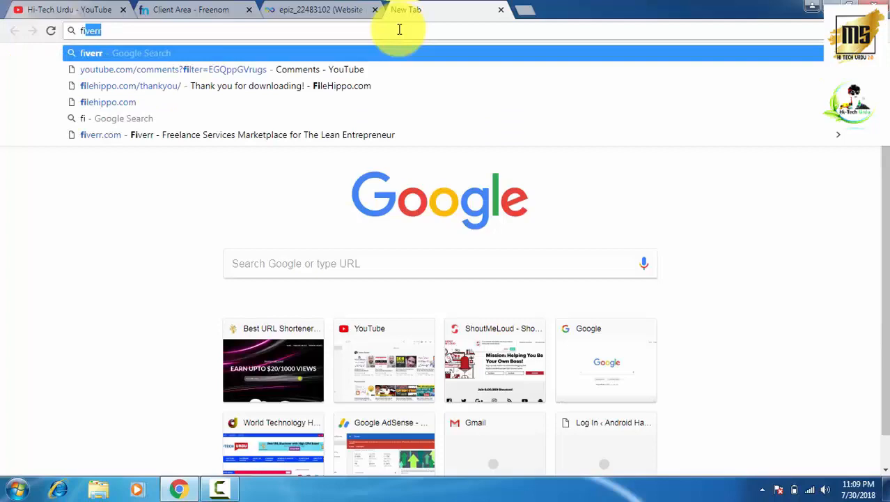
pyautogui.write('vver')
pyautogui.press('Return')
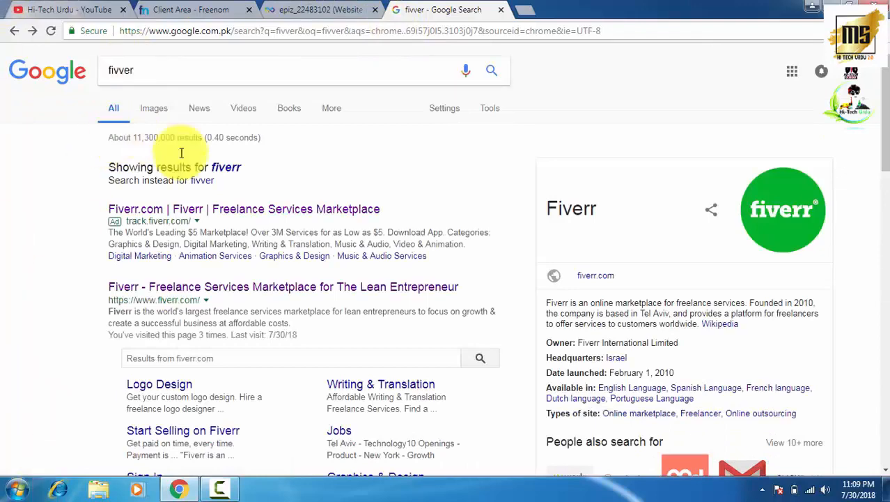
# - Open fiverr.com from the results and search it for 'wordpress installation' gigs
pyautogui.click(208, 289)
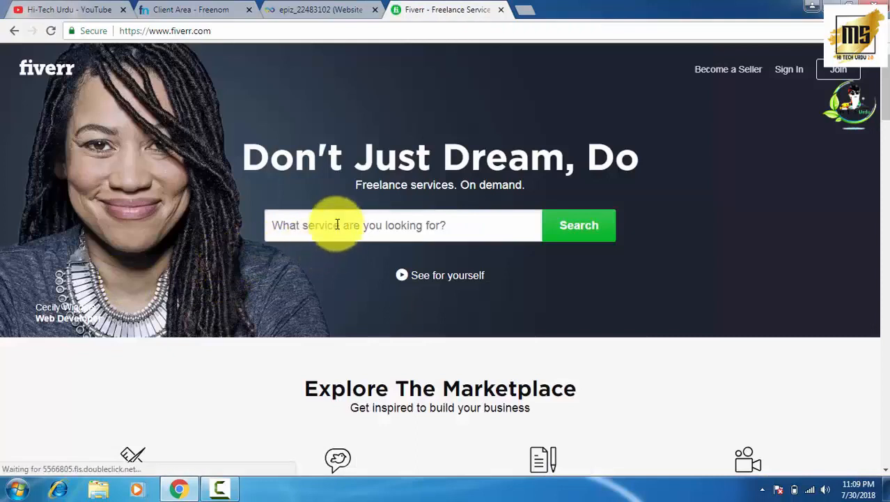
pyautogui.scroll(-1, 337, 214)
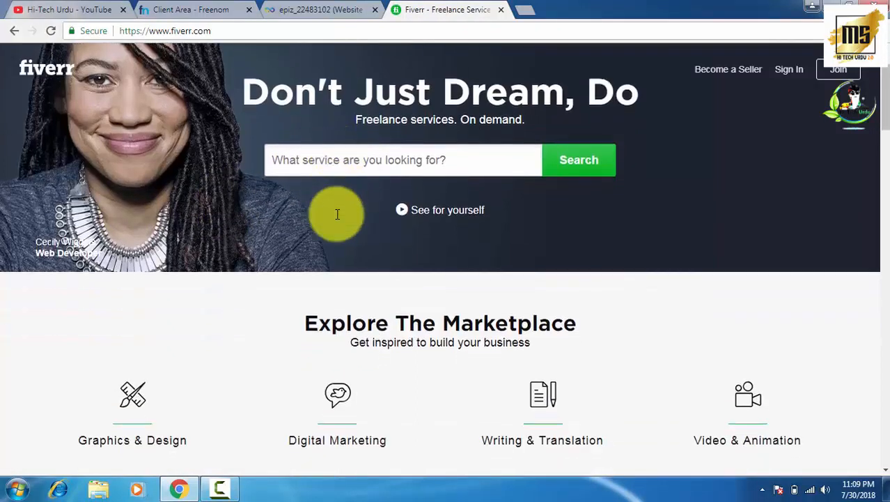
pyautogui.rightClick(318, 159)
pyautogui.click(352, 238)
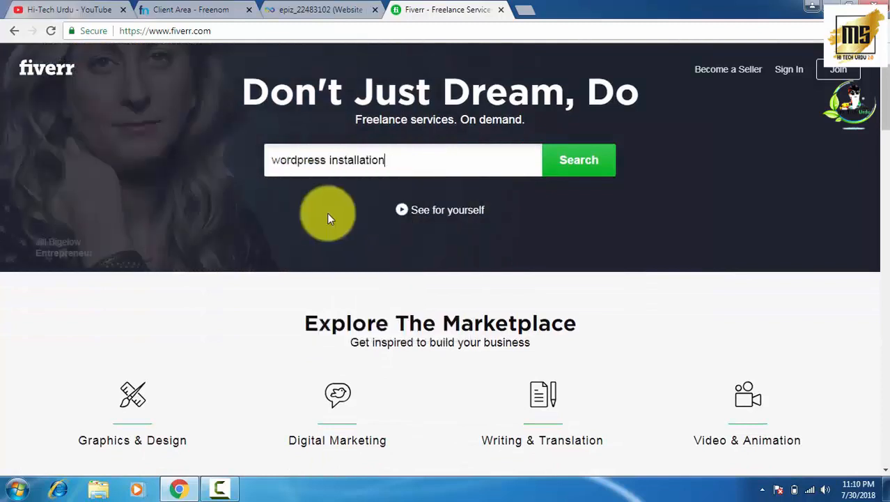
pyautogui.click(574, 170)
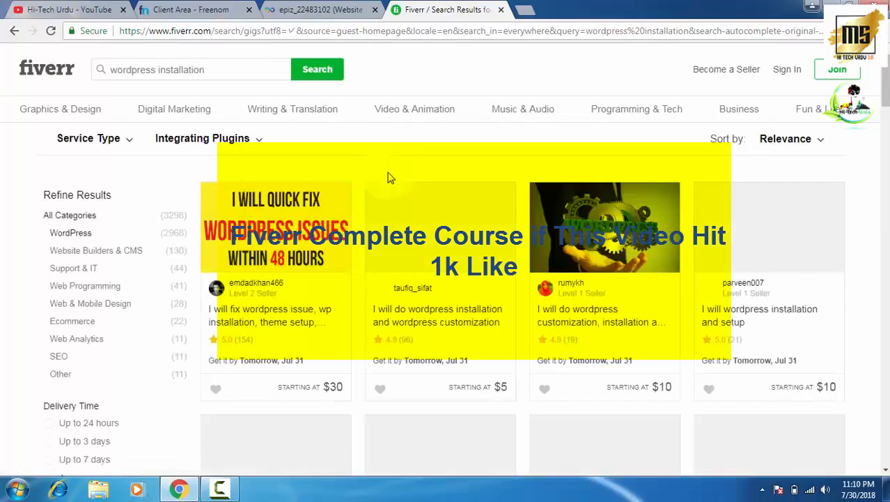
pyautogui.scroll(-2, 390, 177)
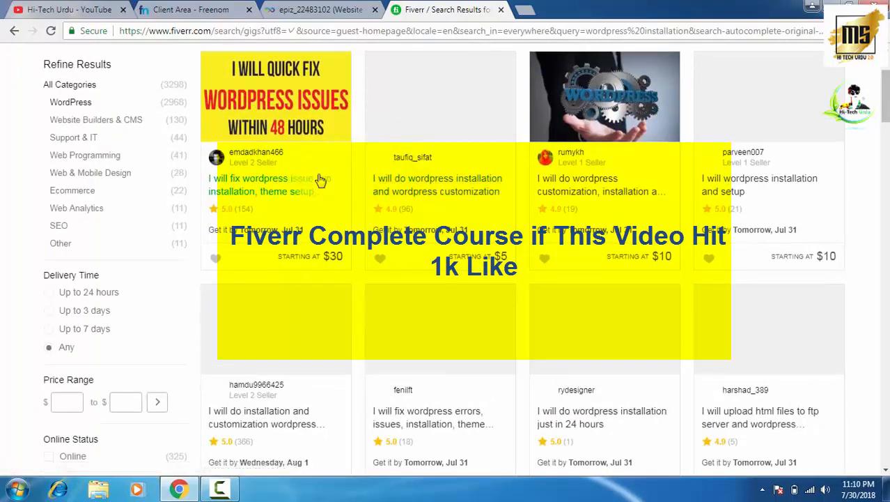
pyautogui.scroll(2, 302, 209)
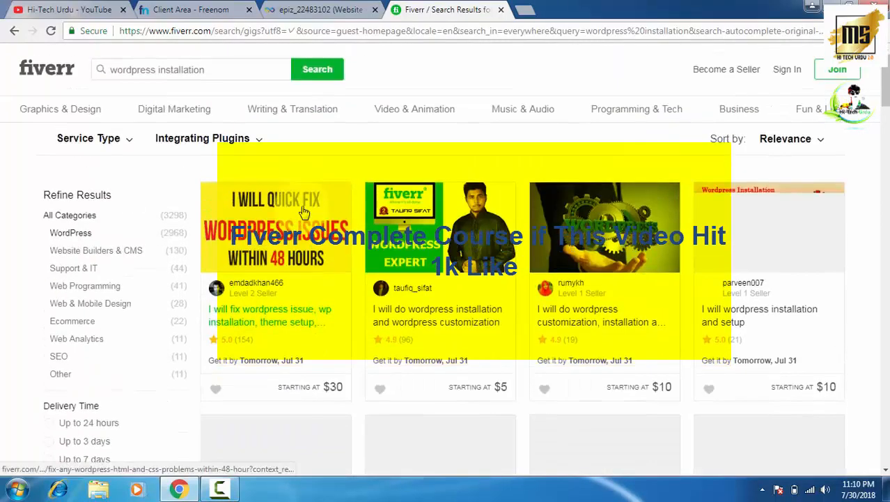
pyautogui.scroll(-2, 303, 211)
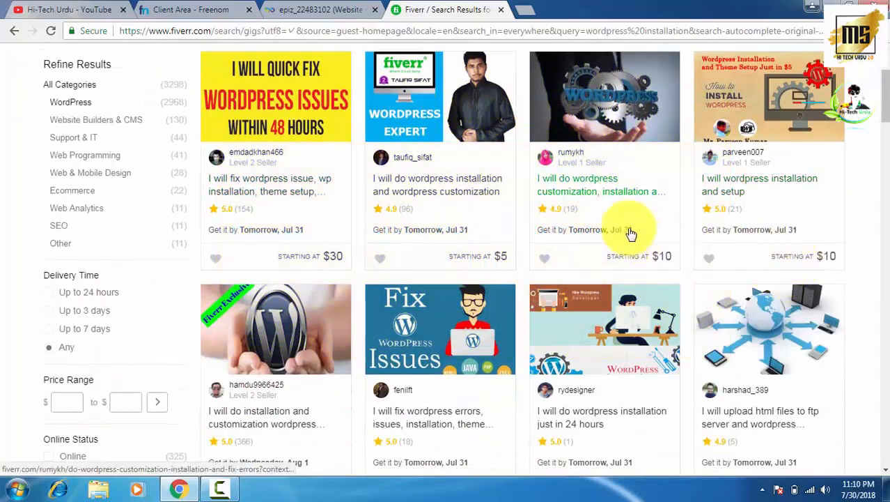
pyautogui.scroll(-1, 310, 362)
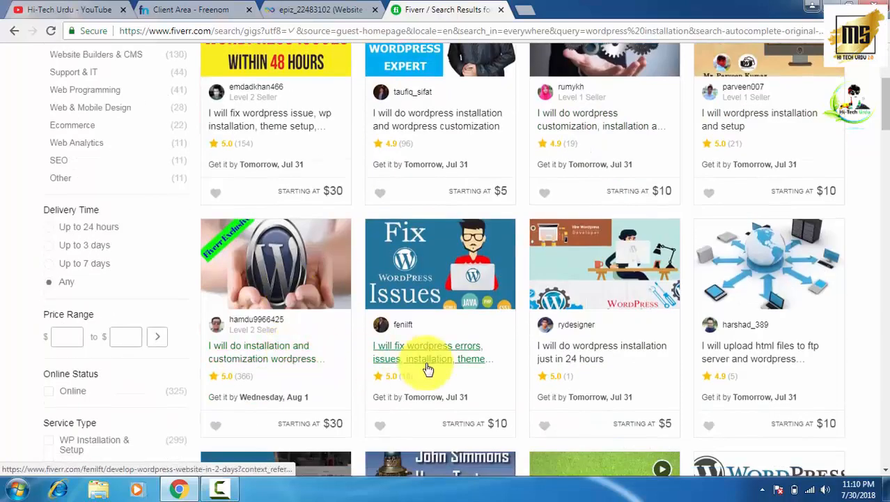
pyautogui.scroll(-1, 275, 350)
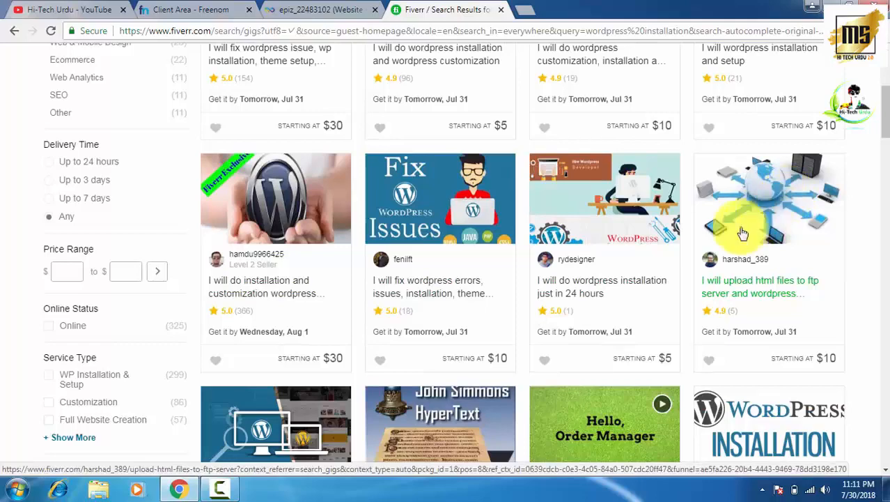
pyautogui.scroll(-2, 491, 288)
pyautogui.scroll(-1, 480, 288)
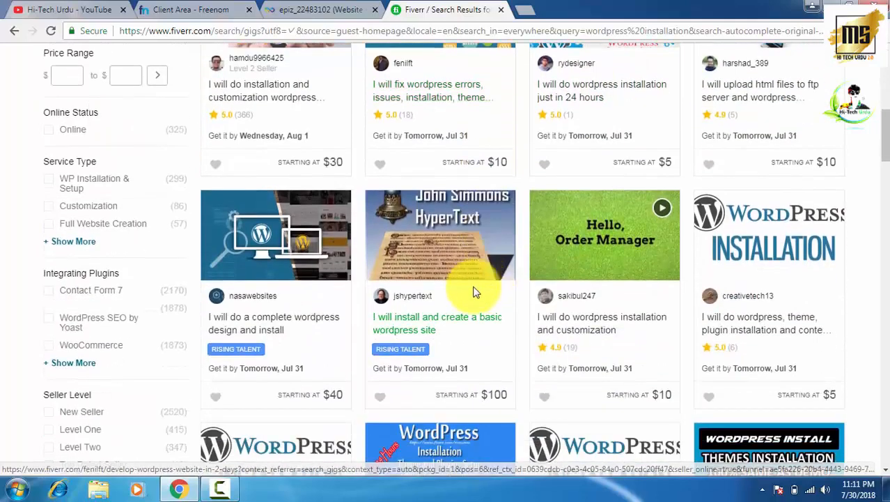
pyautogui.scroll(-2, 465, 290)
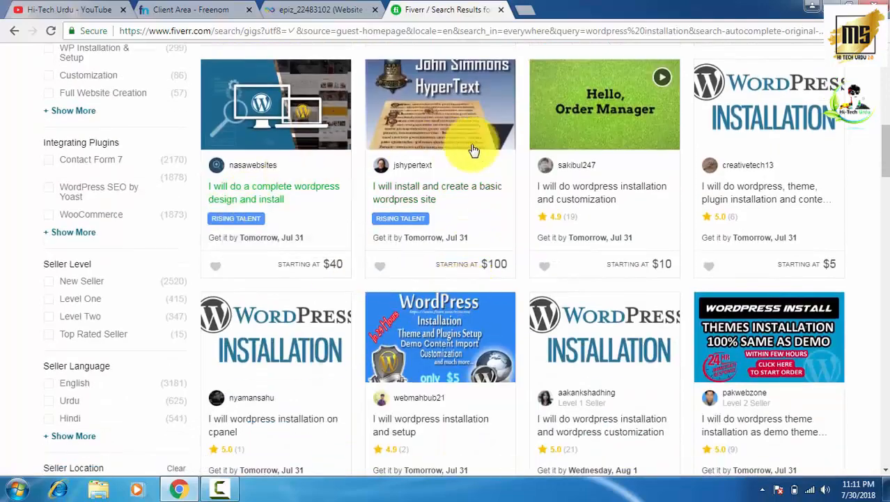
pyautogui.scroll(-2, 561, 175)
pyautogui.scroll(-1, 561, 205)
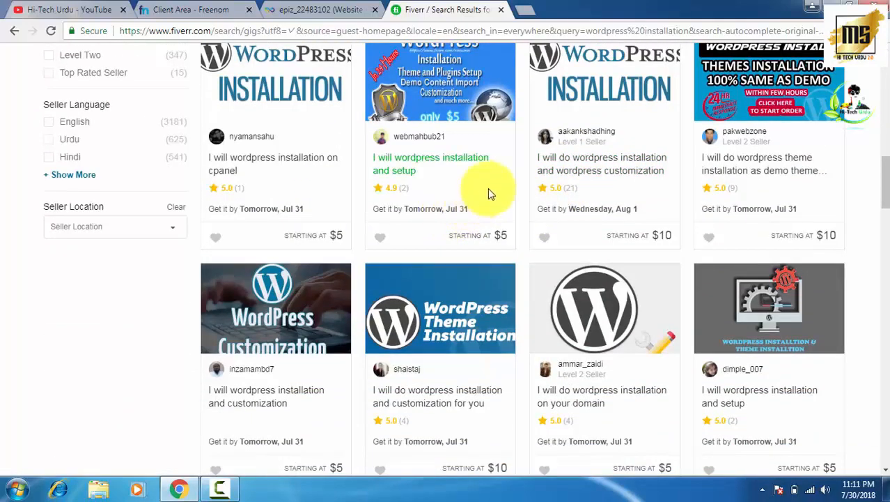
pyautogui.scroll(5, 487, 192)
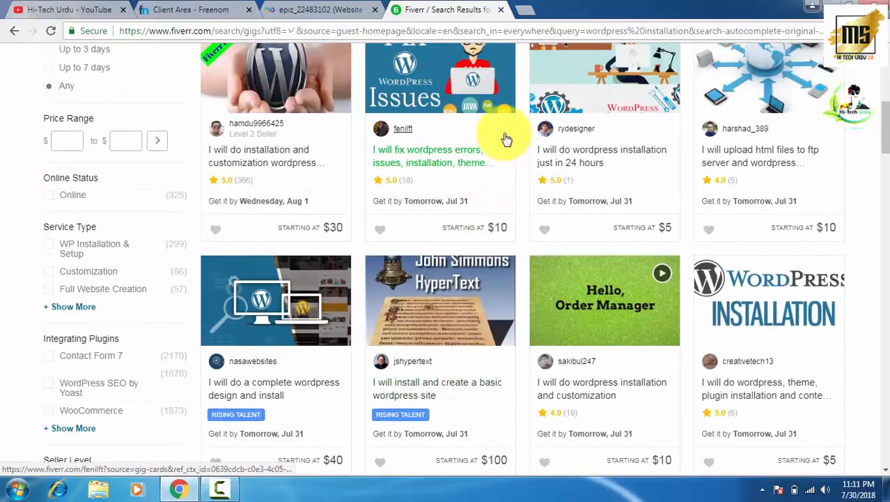
pyautogui.scroll(5, 483, 143)
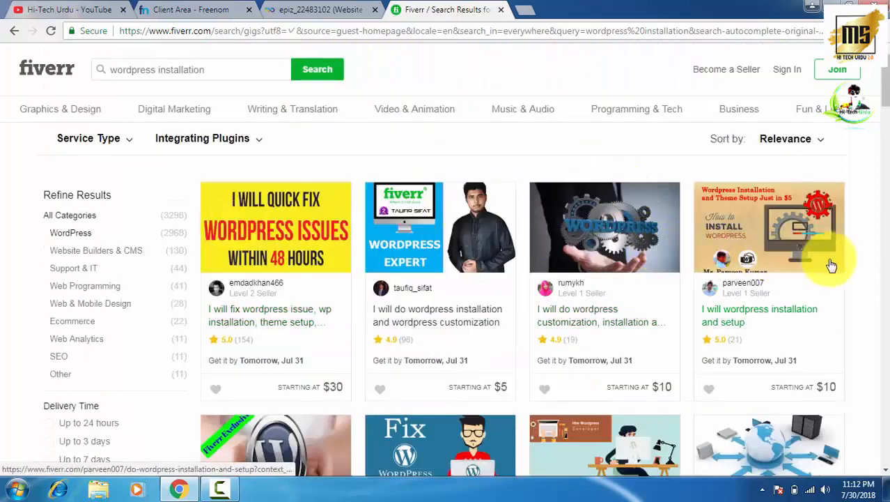
pyautogui.scroll(-2, 502, 279)
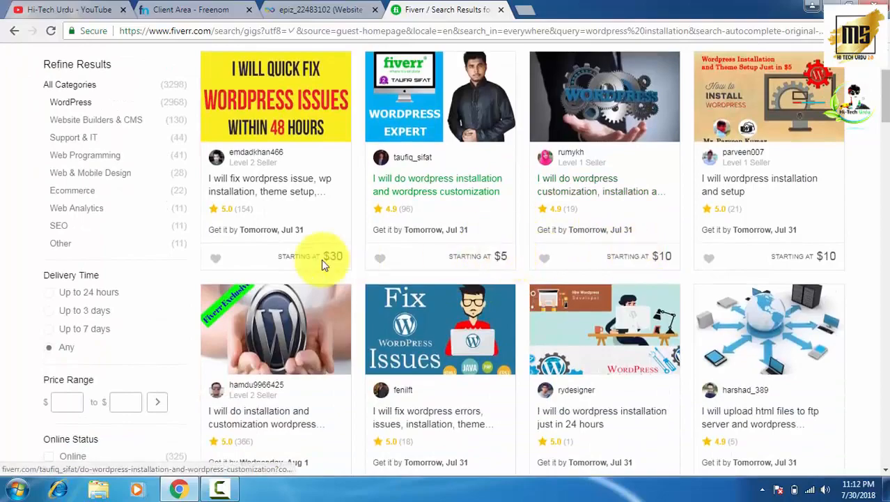
pyautogui.scroll(-5, 424, 244)
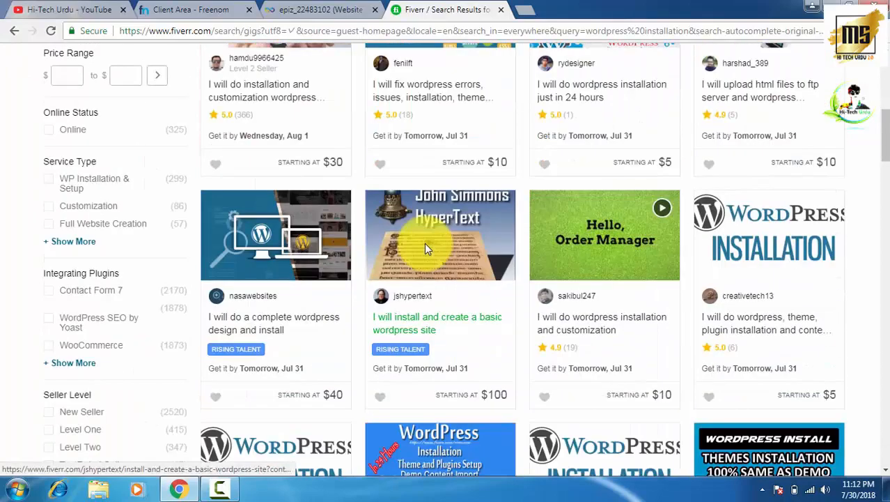
pyautogui.scroll(6, 423, 328)
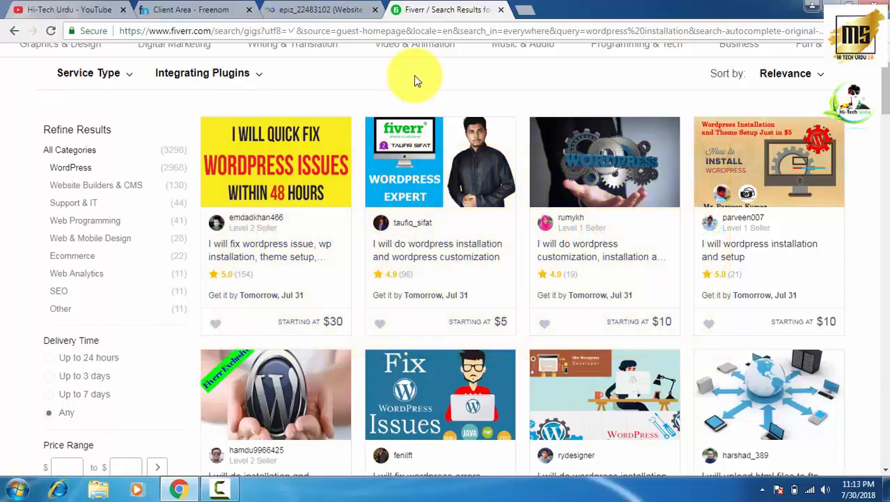
# - Reload the apkmods.ga hosting account page until it reads Active, then go to its control panel
pyautogui.click(310, 10)
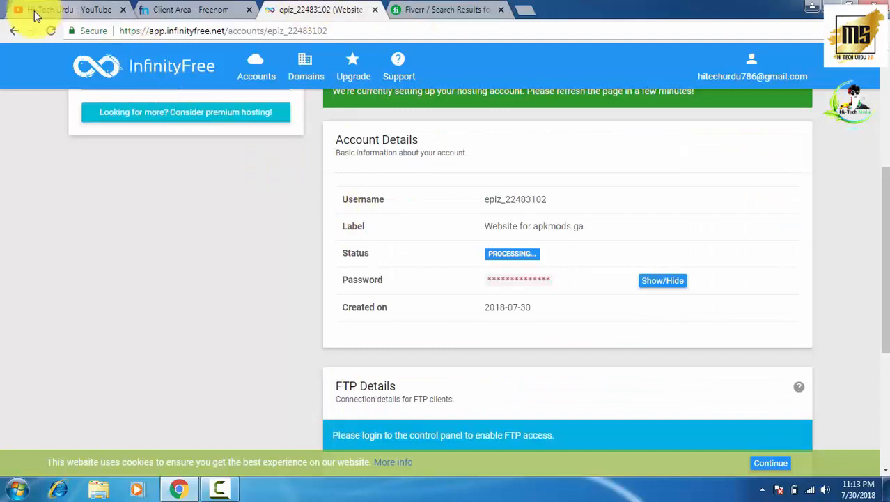
pyautogui.click(50, 31)
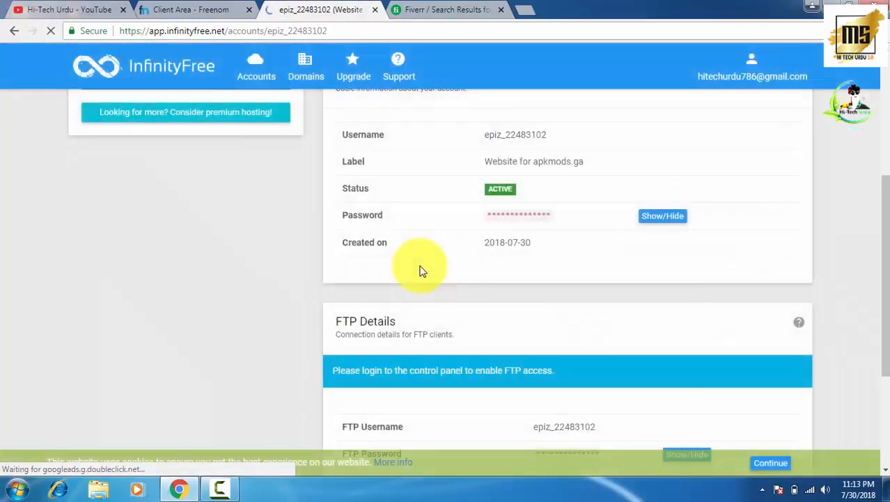
pyautogui.scroll(4, 392, 216)
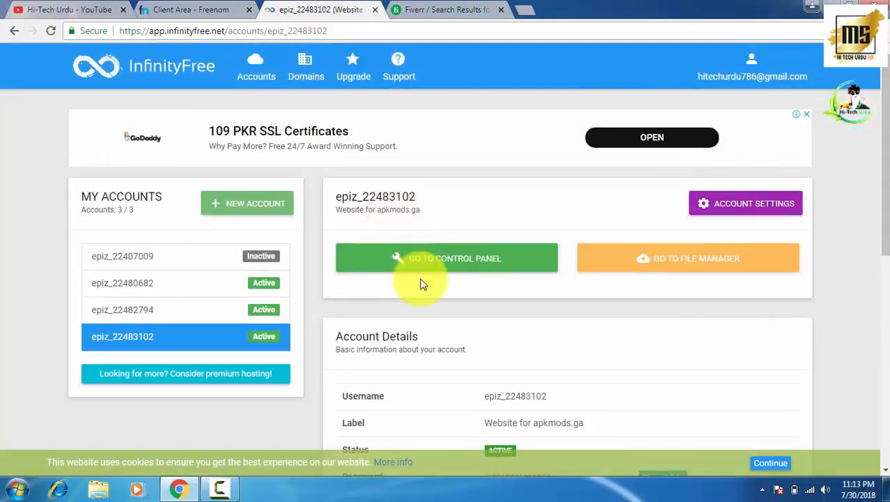
pyautogui.click(439, 264)
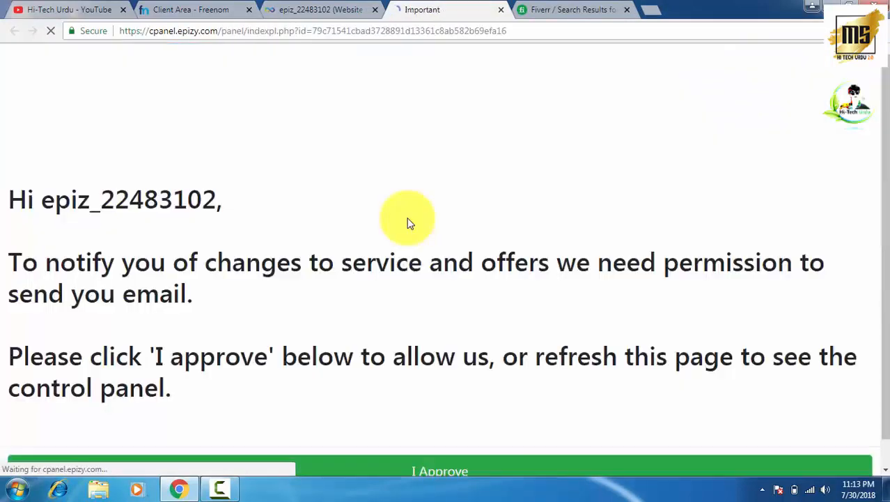
# - Accept the control panel's e-mail permission notice with I Approve
pyautogui.scroll(-1, 404, 258)
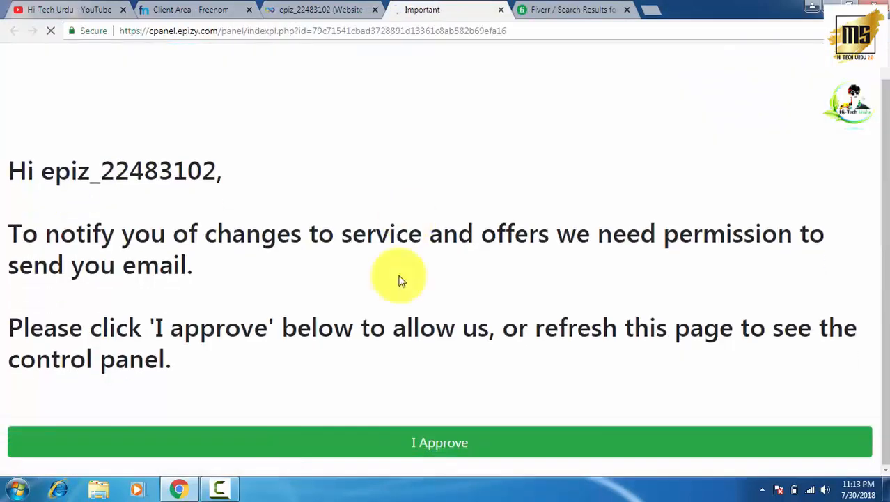
pyautogui.click(399, 453)
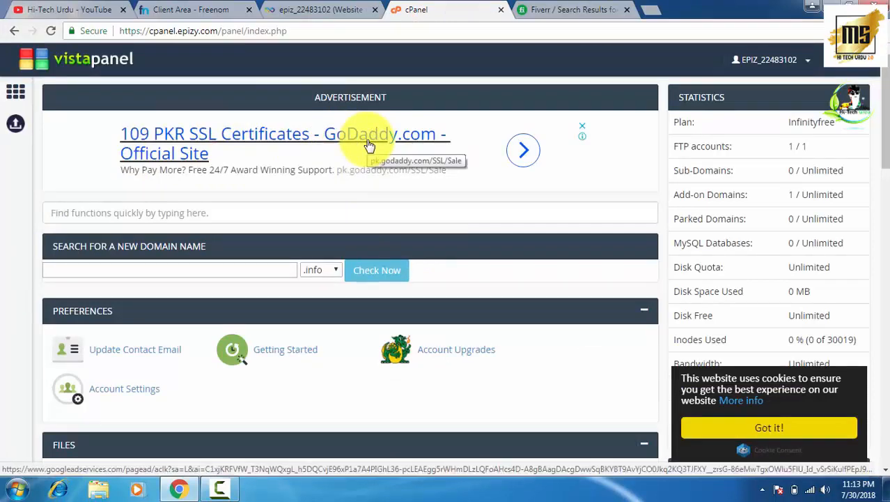
# - Launch Softaculous Apps Installer from VistaPanel's Software section
pyautogui.scroll(-2, 480, 228)
pyautogui.scroll(-12, 480, 228)
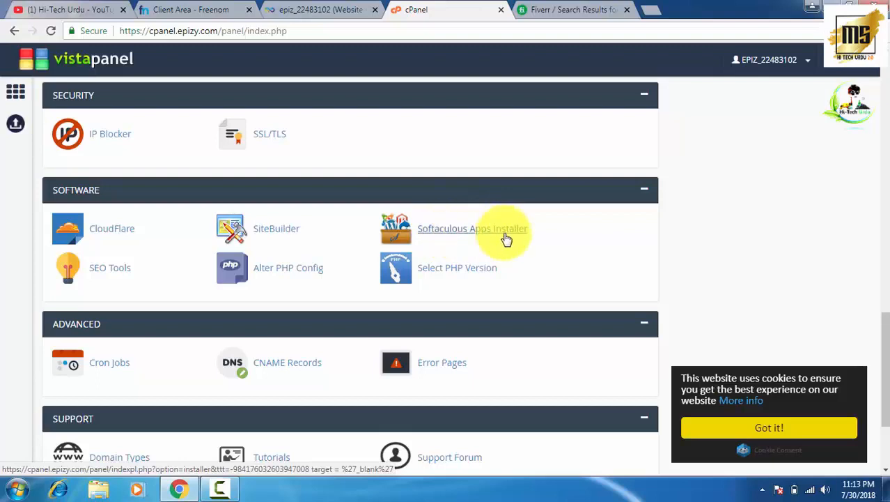
pyautogui.click(439, 237)
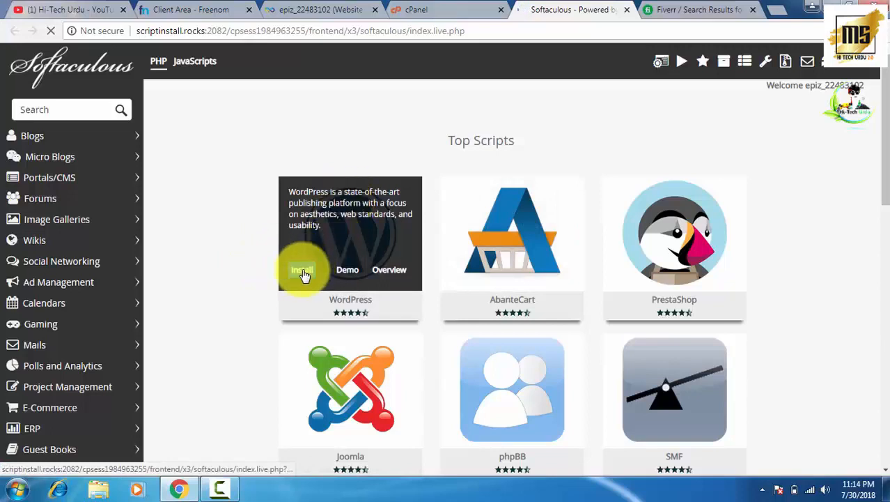
# - Start the WordPress 4.9.7 install and clear the default 'wp' directory to install at apkmods.ga root
pyautogui.click(303, 272)
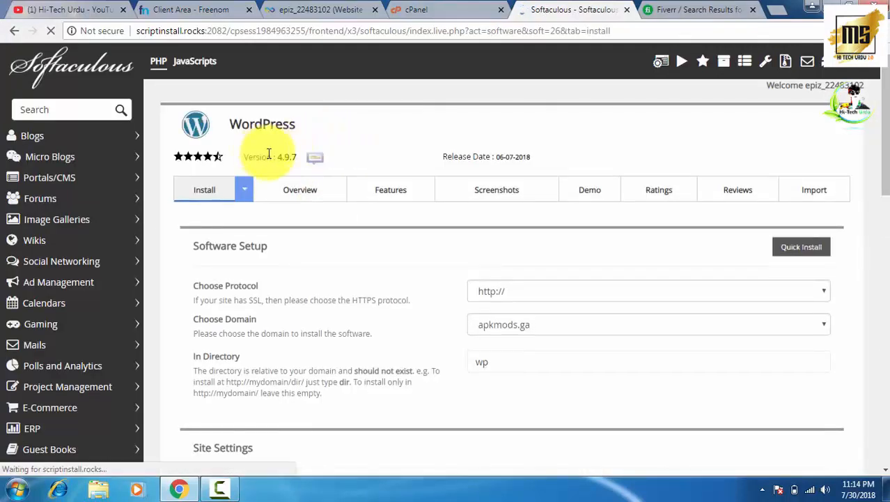
pyautogui.moveTo(282, 156); pyautogui.dragTo(298, 155)
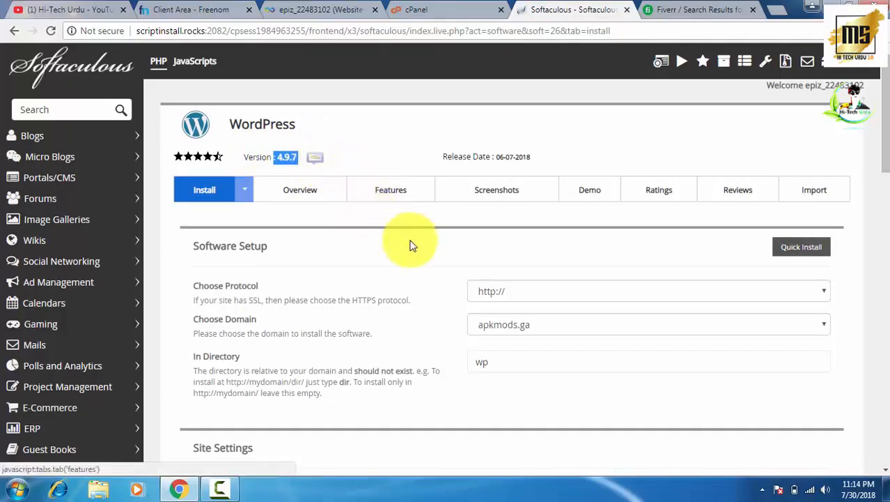
pyautogui.scroll(-2, 468, 229)
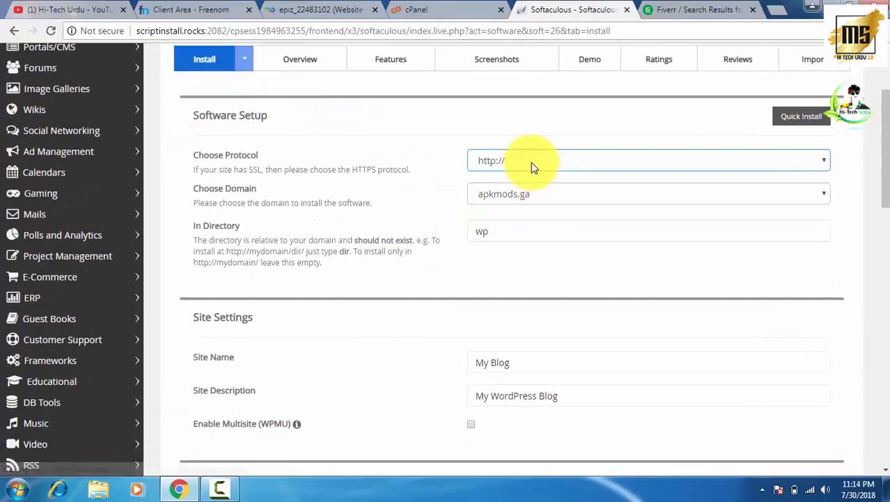
pyautogui.click(498, 228)
pyautogui.moveTo(497, 232); pyautogui.dragTo(475, 236)
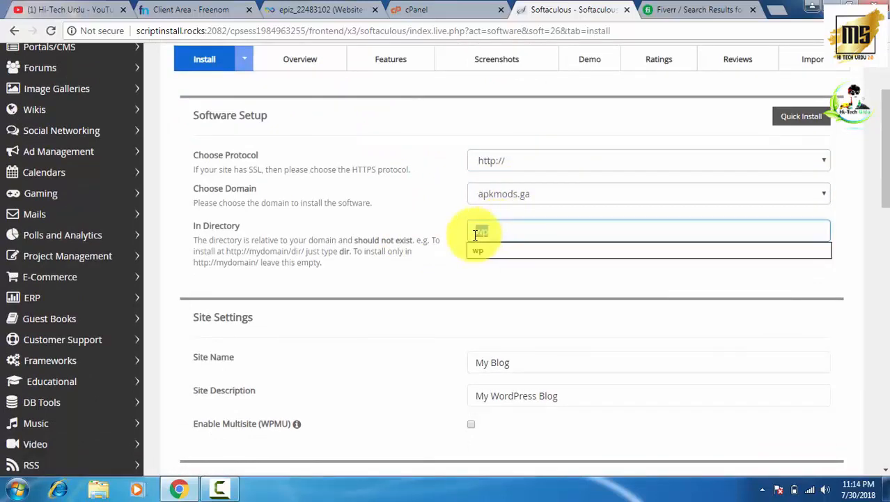
pyautogui.press('BackSpace')
pyautogui.scroll(-2, 473, 233)
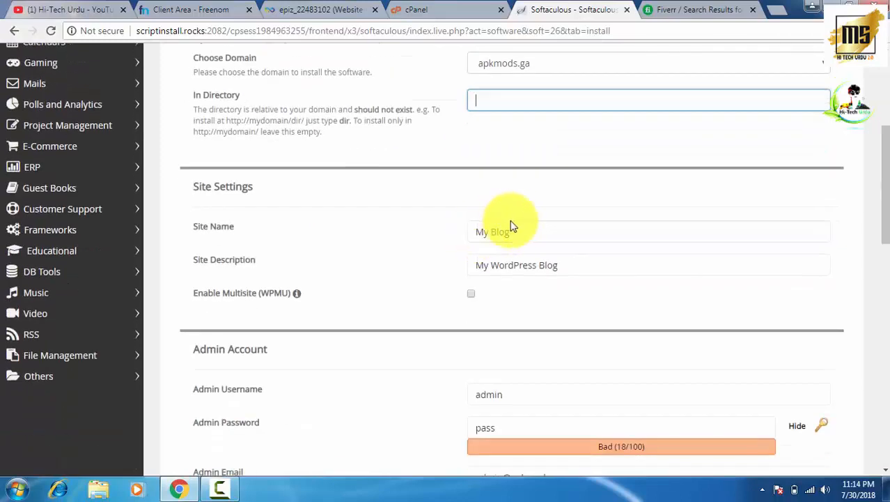
# - Replace 'My Blog' with site name 'Free Apk Mods' and 'My WordPress Blog' with description 'Games'
pyautogui.moveTo(529, 232); pyautogui.dragTo(458, 246)
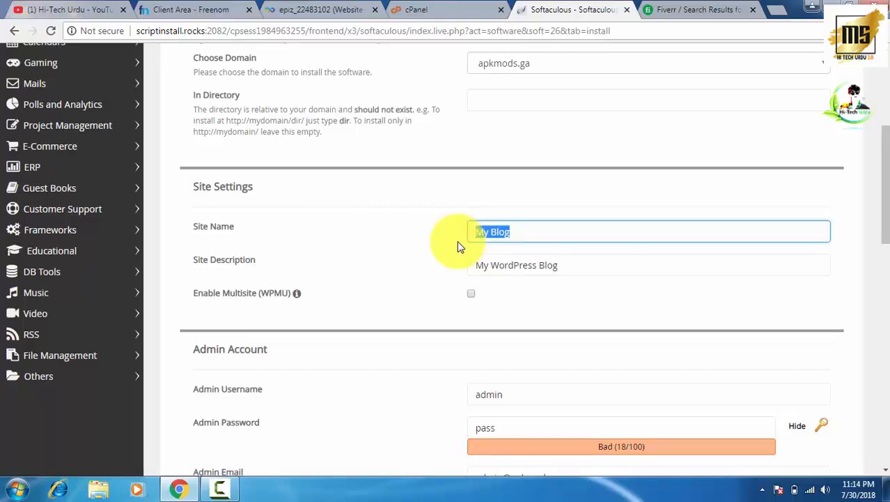
pyautogui.write('Free')
pyautogui.write('pk Mods')
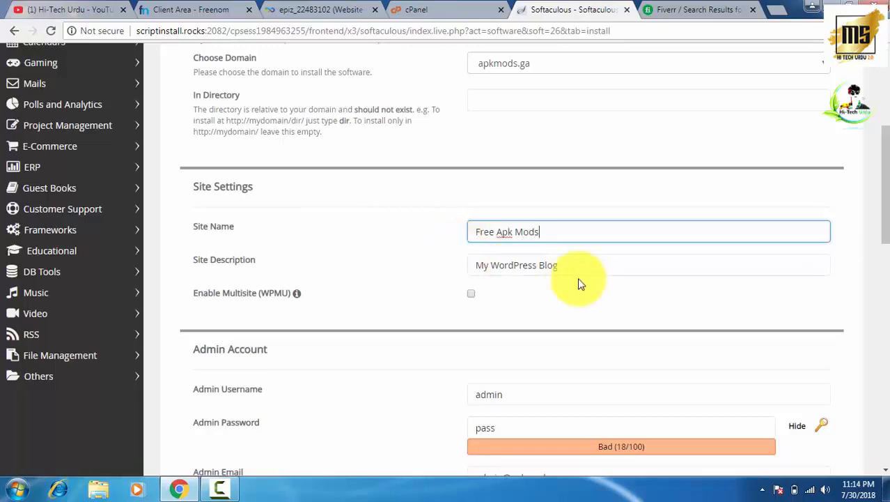
pyautogui.moveTo(580, 265); pyautogui.dragTo(450, 279)
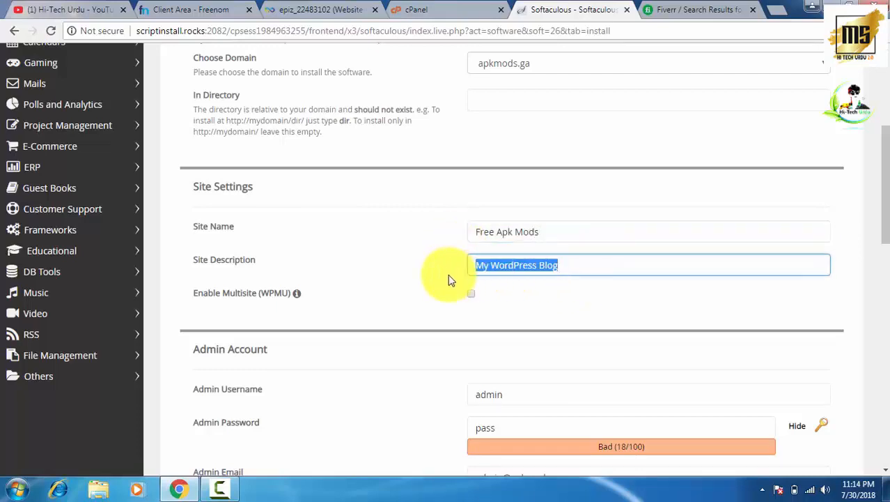
pyautogui.press('BackSpace')
pyautogui.write('Games')
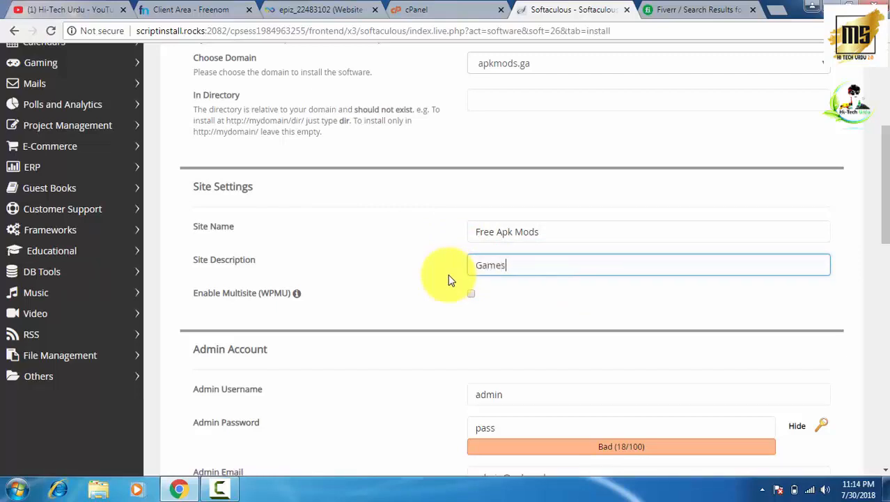
pyautogui.scroll(-1, 452, 283)
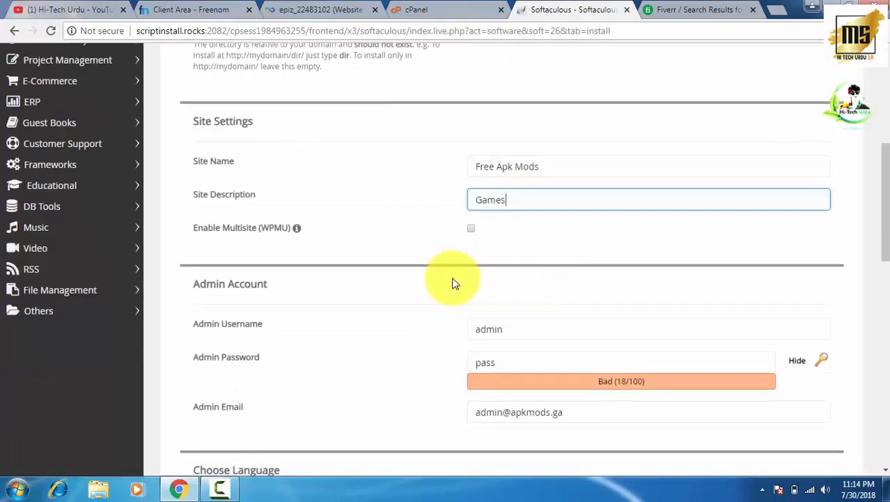
# - Replace the generated admin password with a new short password
pyautogui.scroll(-2, 452, 283)
pyautogui.click(496, 225)
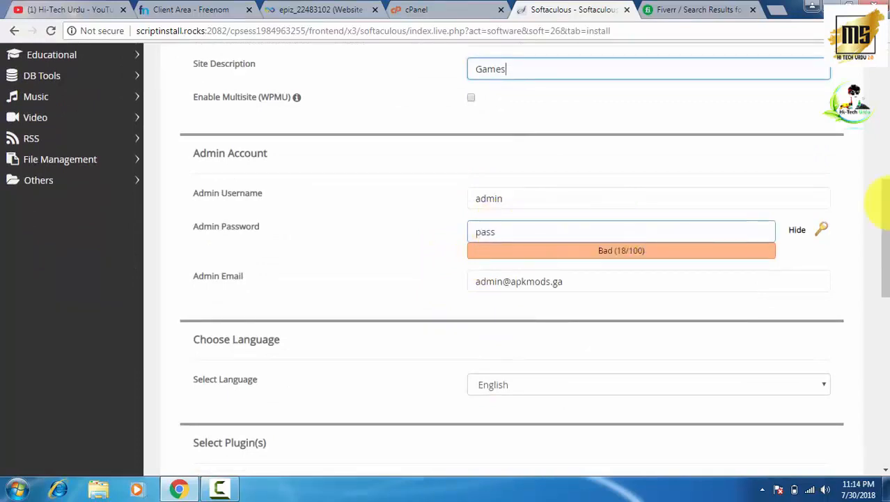
pyautogui.click(798, 230)
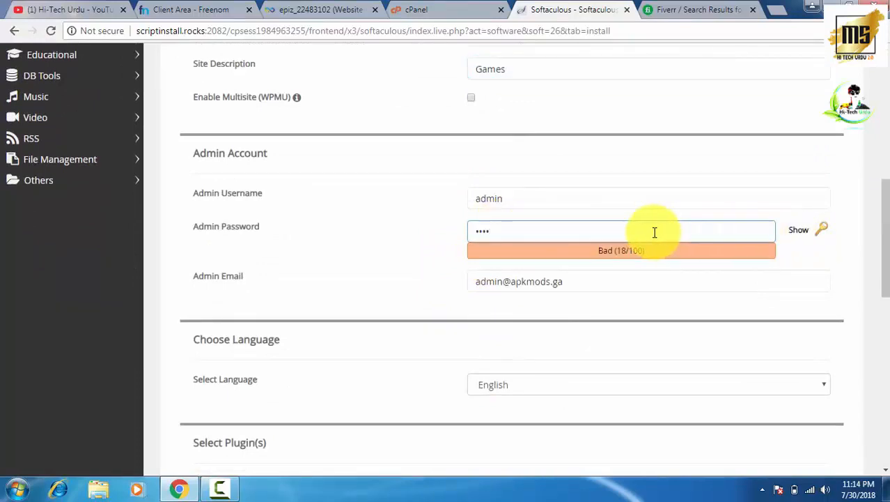
pyautogui.hotkey('ctrl', 'a')
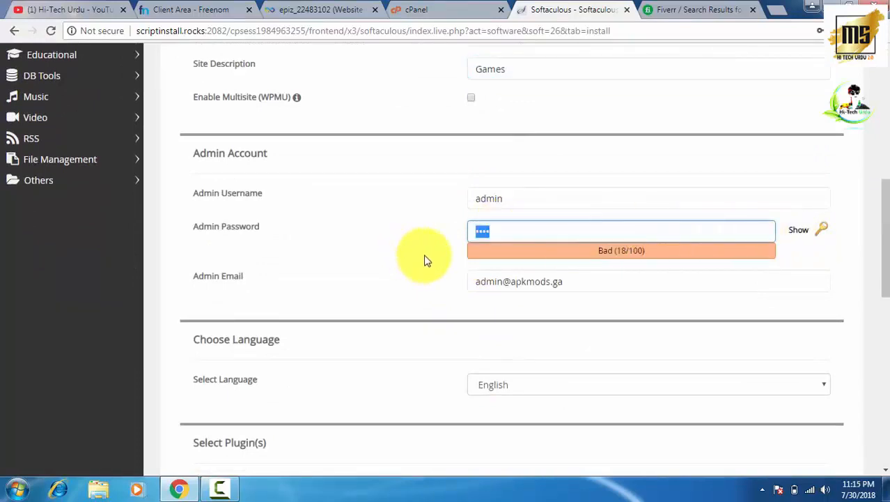
pyautogui.write('ad')
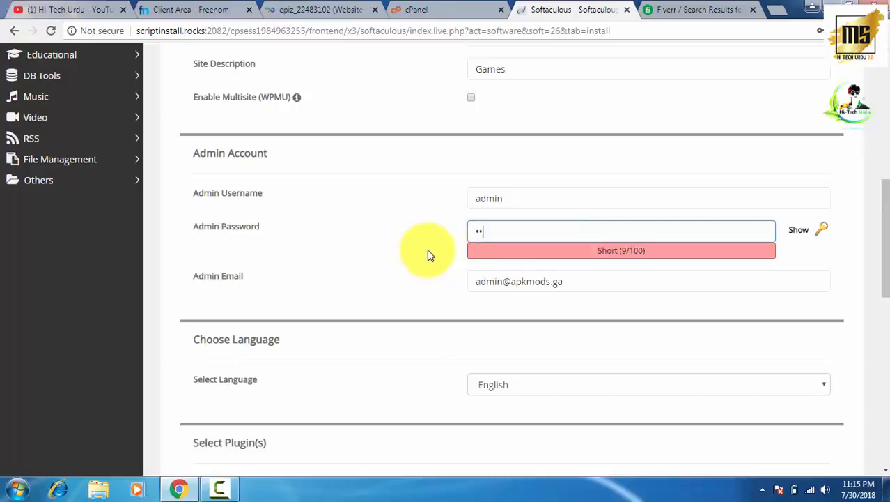
pyautogui.write('min')
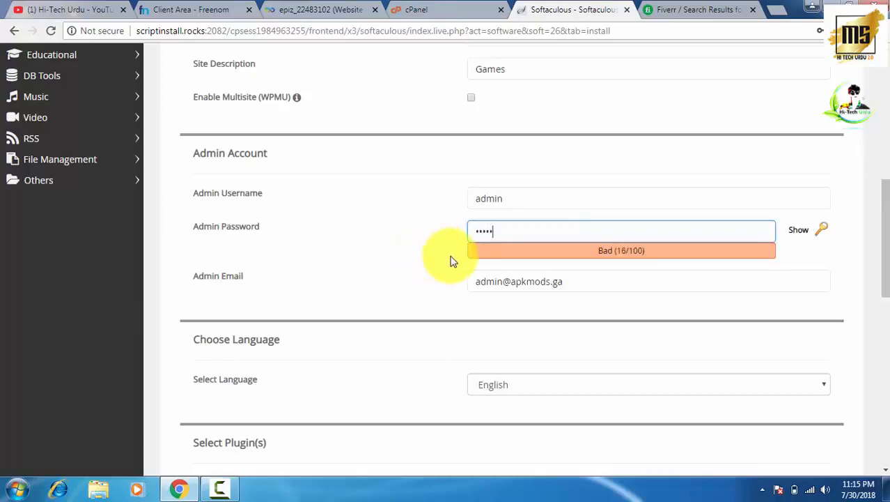
# - Fill in the admin e-mail from Chrome's autofill suggestion, keeping English and the default theme
pyautogui.scroll(-1, 466, 284)
pyautogui.scroll(-2, 466, 284)
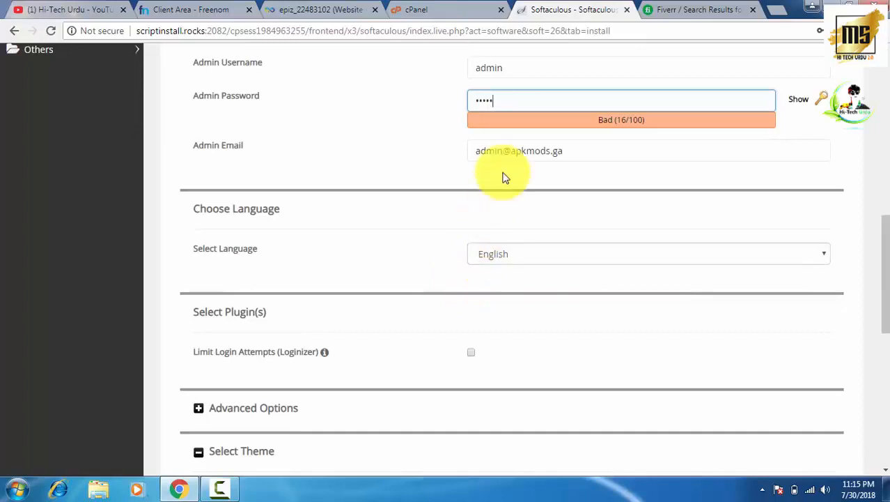
pyautogui.tripleClick(587, 151)
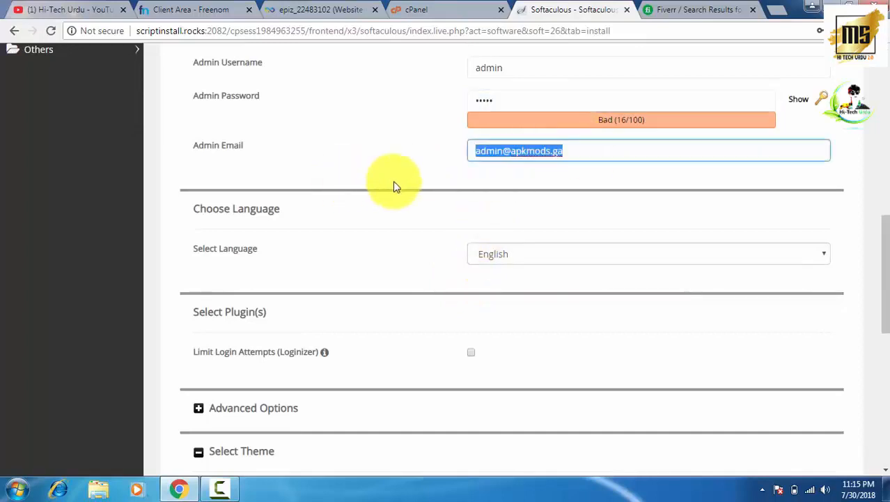
pyautogui.click(500, 170)
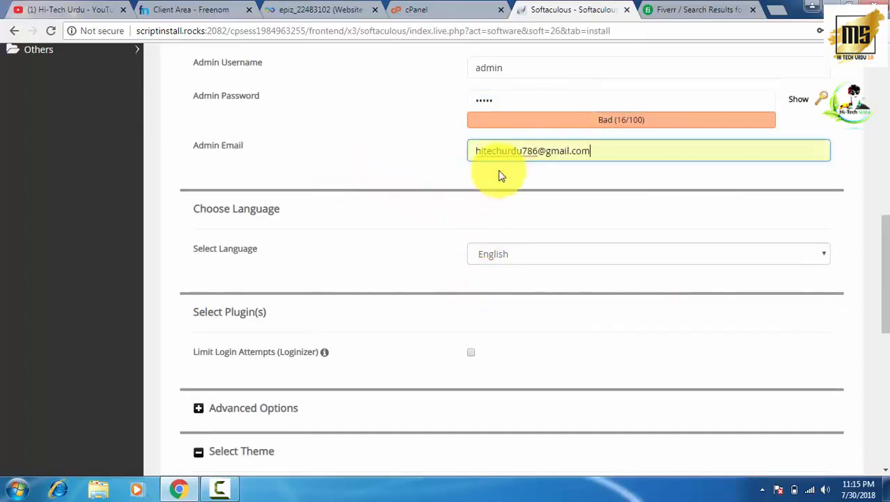
pyautogui.click(458, 178)
pyautogui.scroll(-1, 457, 250)
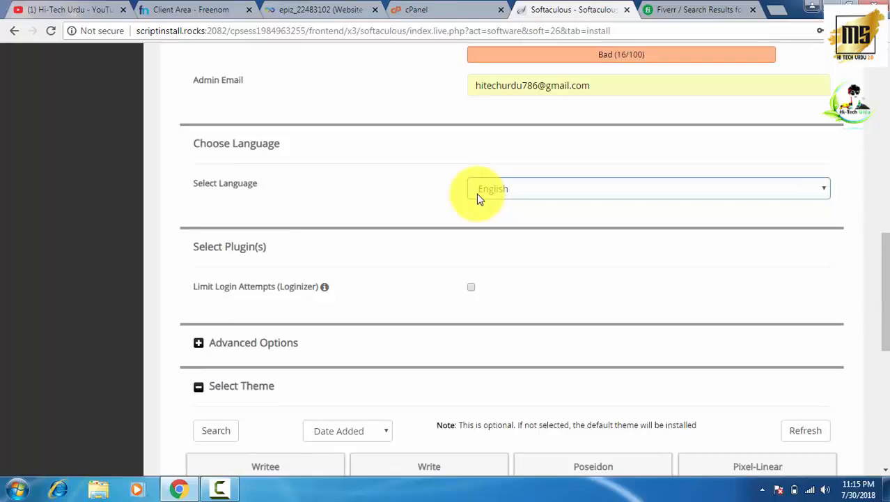
pyautogui.scroll(-2, 477, 198)
pyautogui.scroll(-3, 473, 250)
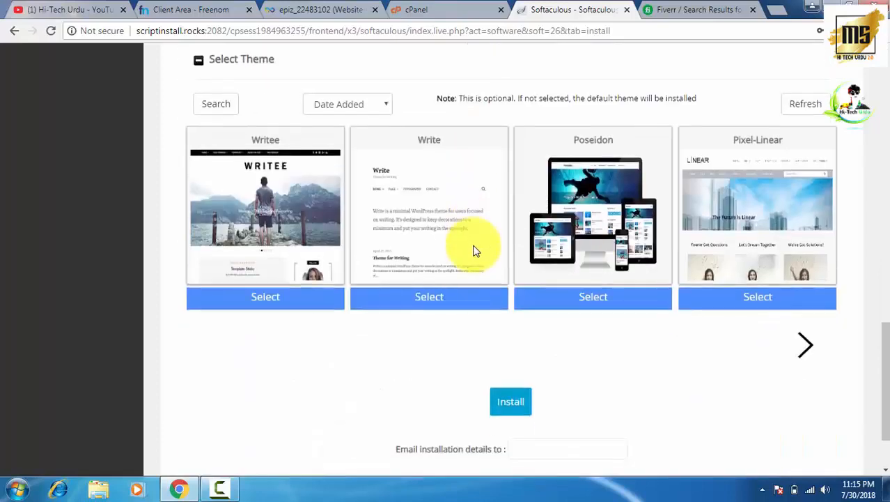
# - Install WordPress on apkmods.ga and save the admin login in Chrome's password manager
pyautogui.click(503, 404)
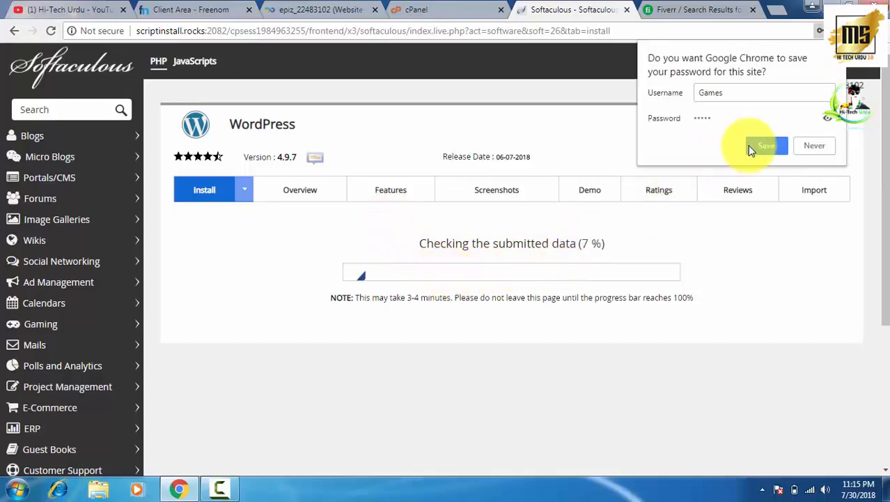
pyautogui.click(756, 145)
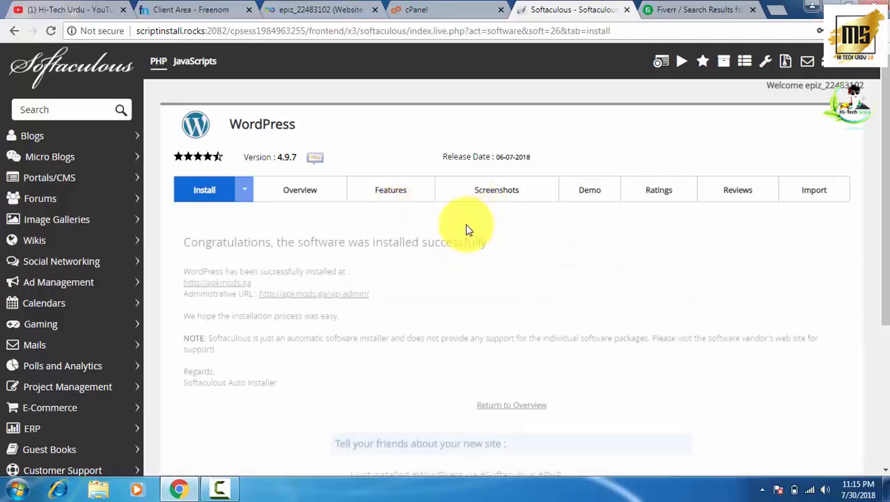
pyautogui.scroll(-1, 462, 231)
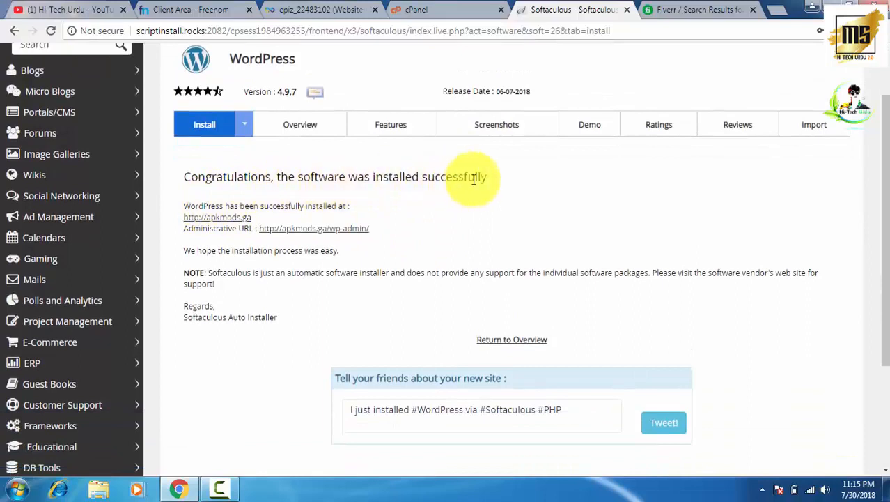
# - View the live 'Free Apk Mods' site in a new tab, then return to the Softaculous success page
pyautogui.rightClick(237, 223)
pyautogui.click(269, 227)
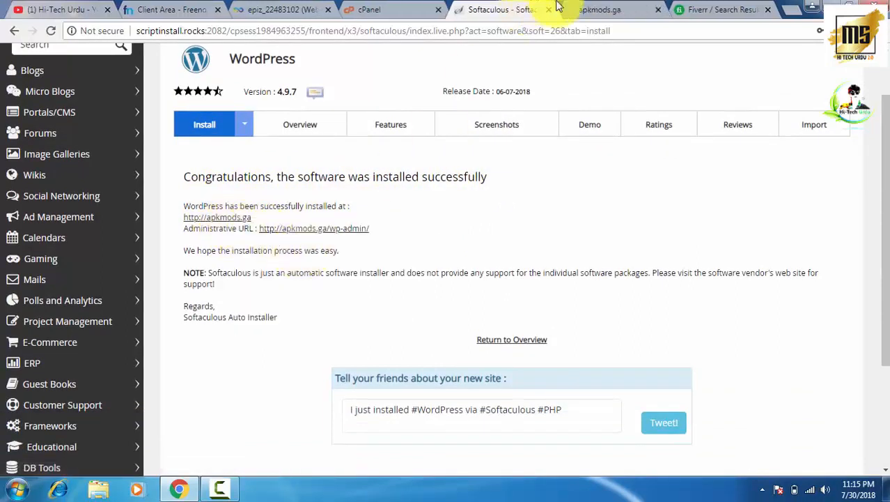
pyautogui.click(594, 9)
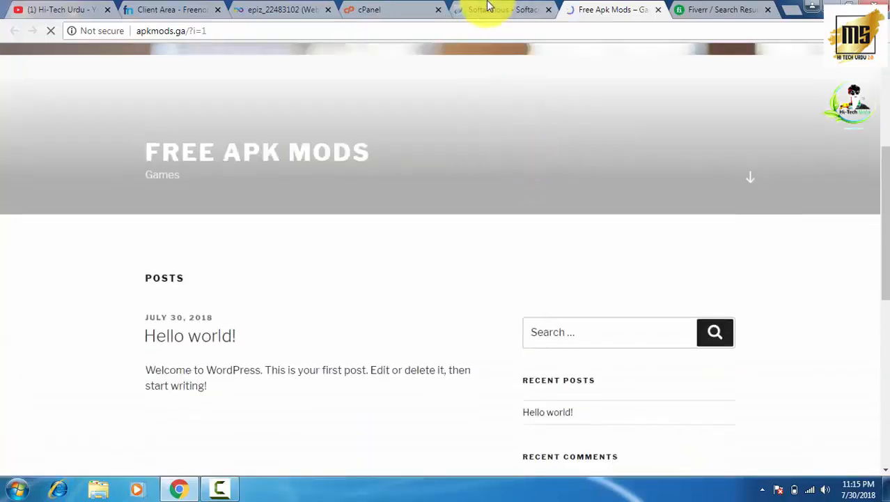
pyautogui.click(488, 9)
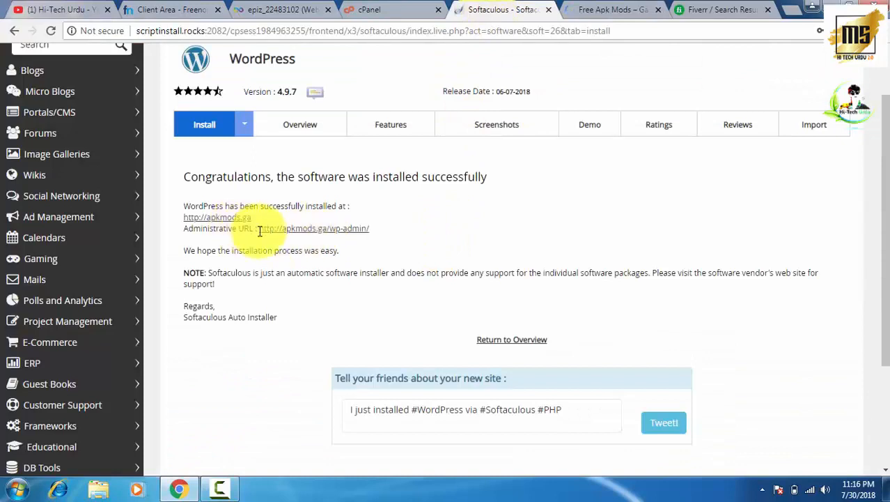
# - Open the Free Apk Mods WordPress 4.9.7 dashboard and dismiss the Personal Data and Privacy notice
pyautogui.click(295, 234)
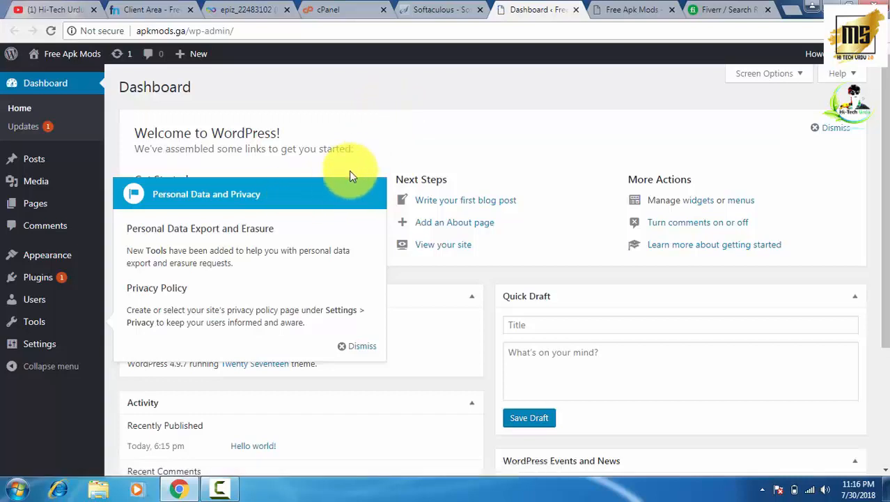
pyautogui.click(358, 347)
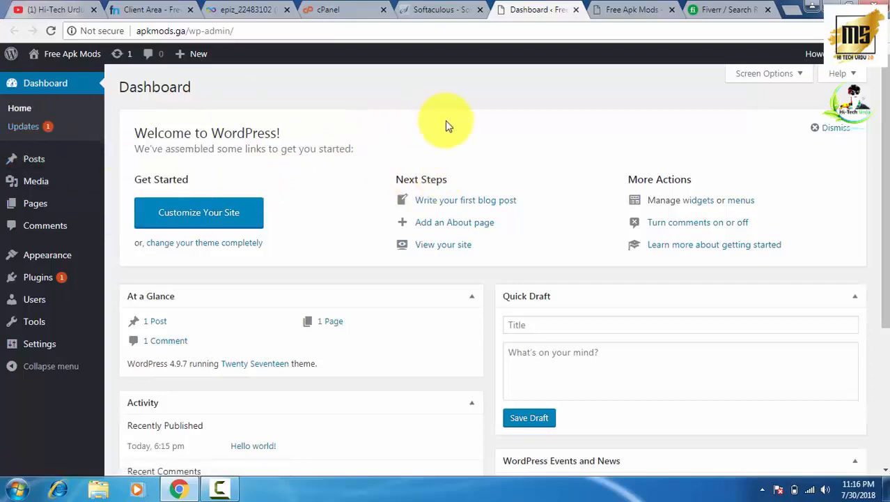
pyautogui.scroll(-3, 446, 129)
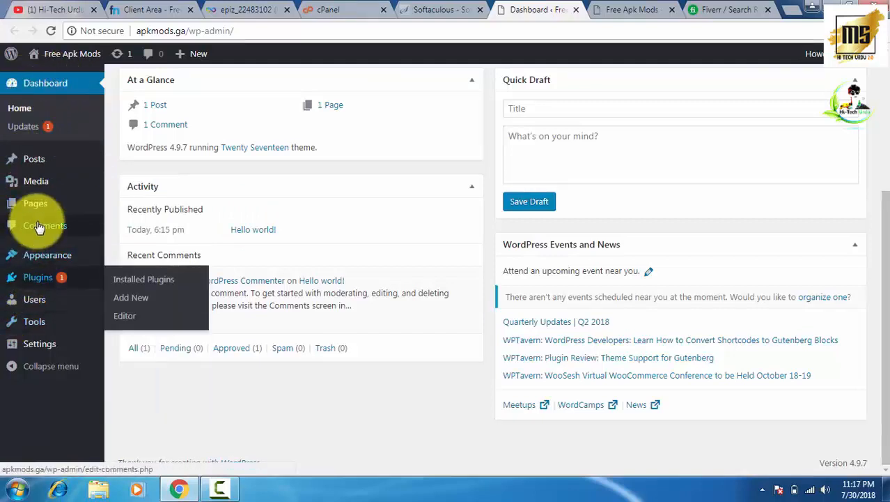
# - Review the installed themes under Appearance > Themes
pyautogui.moveTo(44, 252)
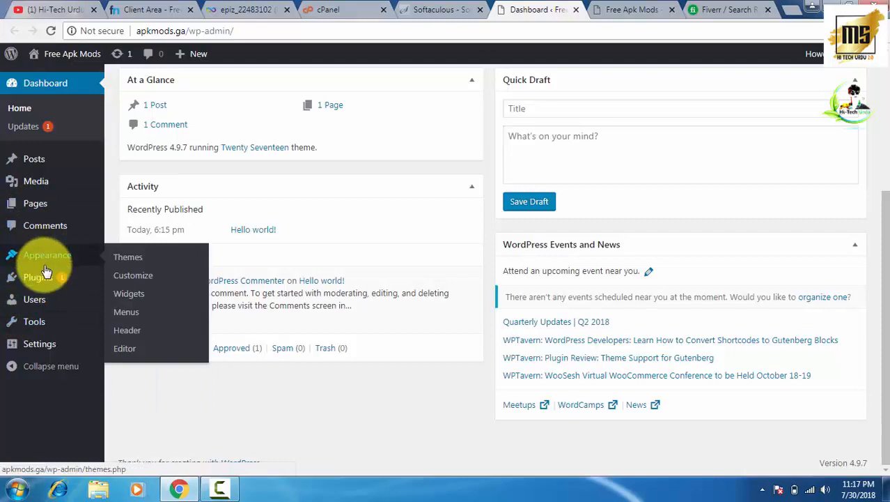
pyautogui.click(136, 258)
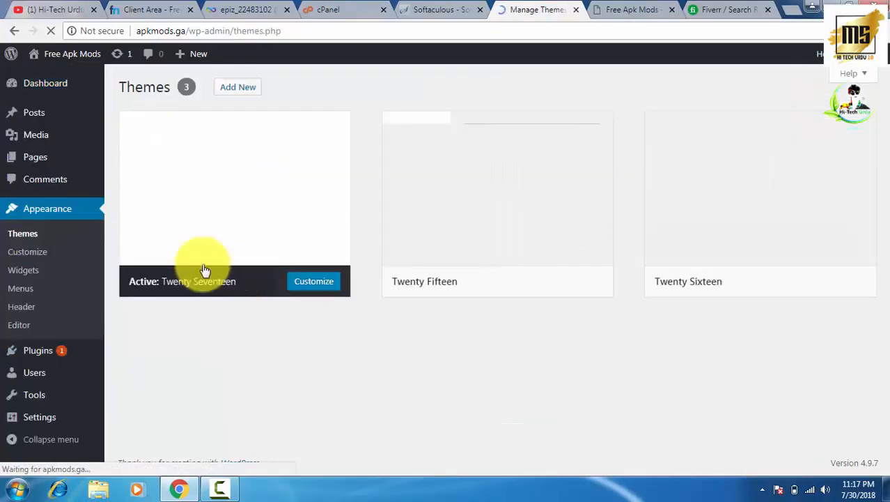
pyautogui.moveTo(397, 219)
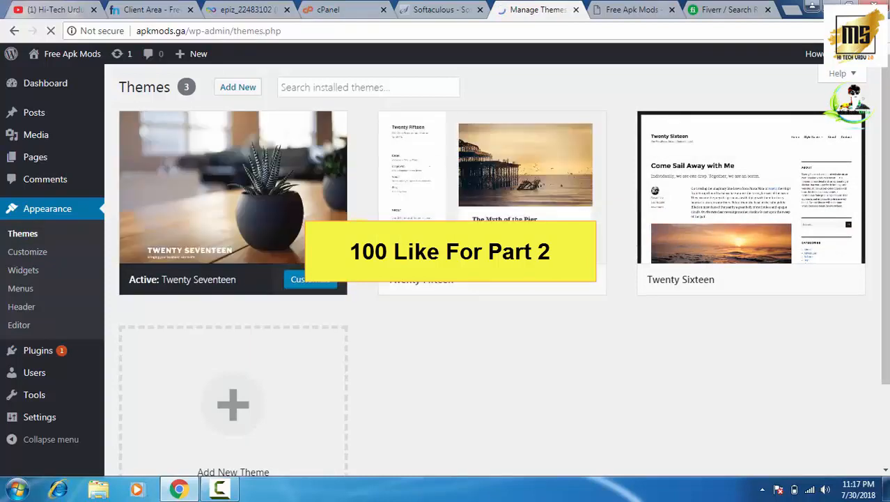
pyautogui.scroll(-2, 492, 251)
# - Browse the Featured themes gallery available to add to the site
pyautogui.click(232, 299)
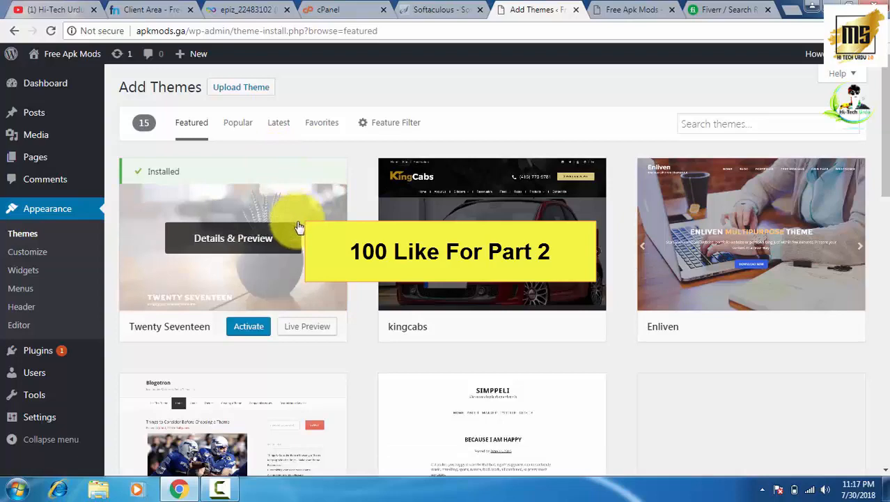
pyautogui.scroll(-2, 446, 251)
pyautogui.scroll(-3, 453, 251)
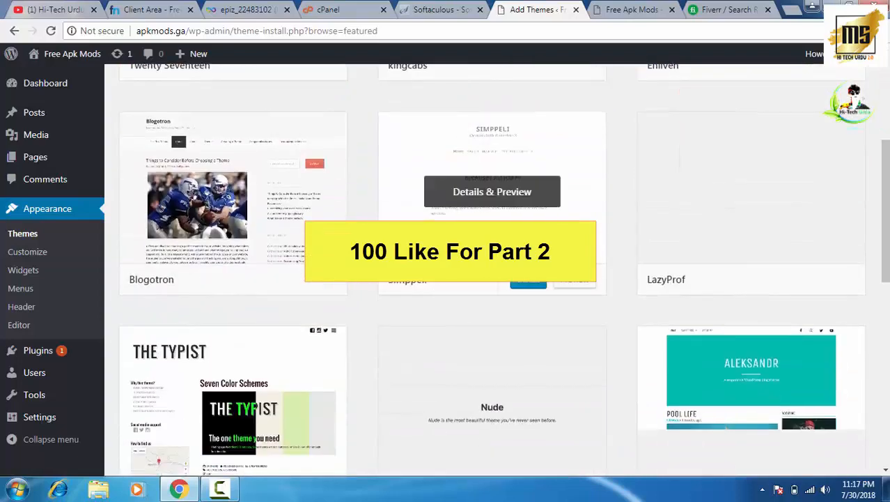
pyautogui.scroll(5, 453, 251)
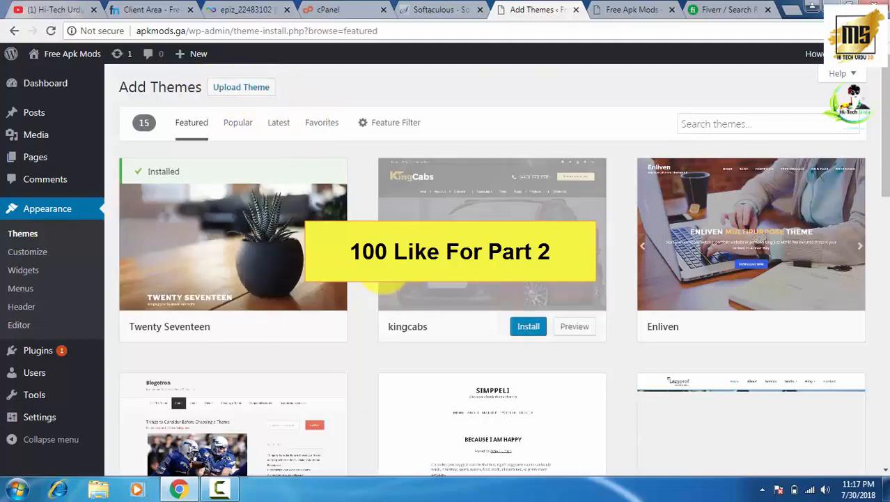
pyautogui.scroll(-5, 633, 307)
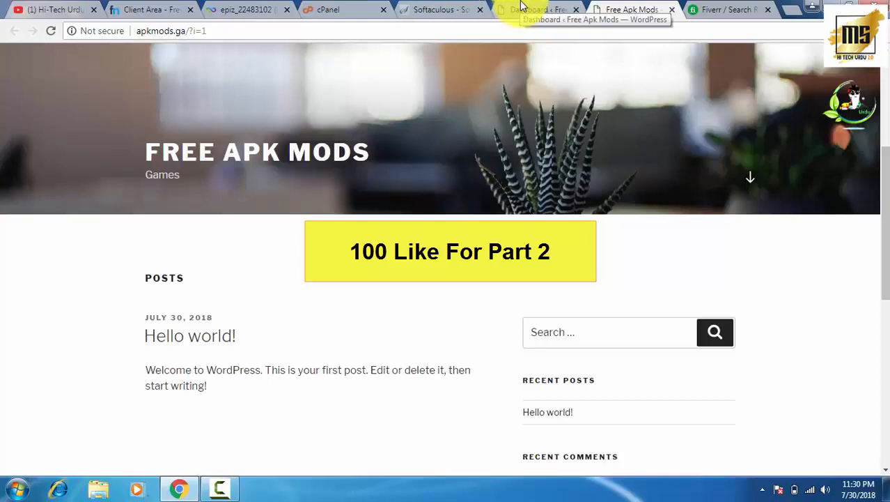
# - Check the live Free Apk Mods front page against the admin dashboard, ending on the dashboard
pyautogui.click(530, 9)
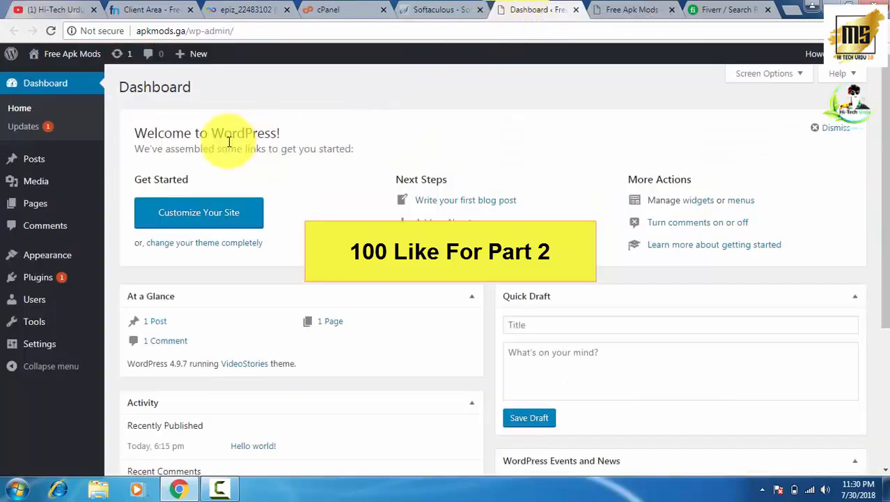
pyautogui.moveTo(43, 279)
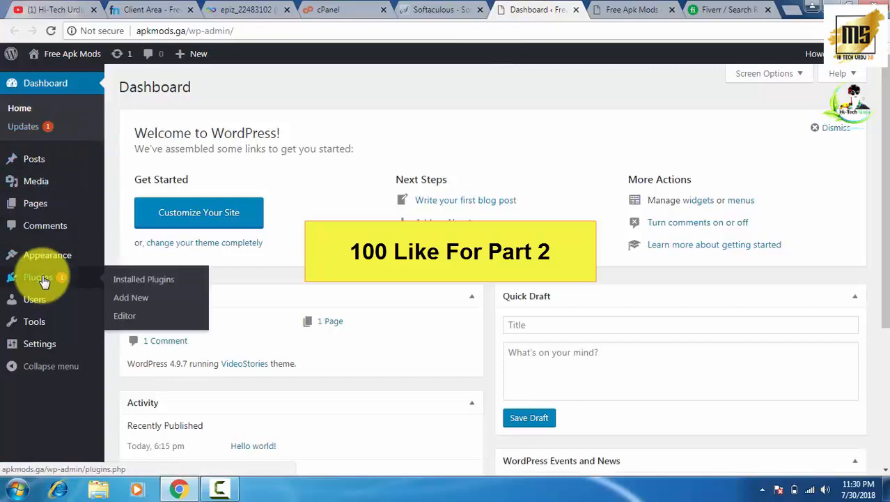
pyautogui.moveTo(65, 197)
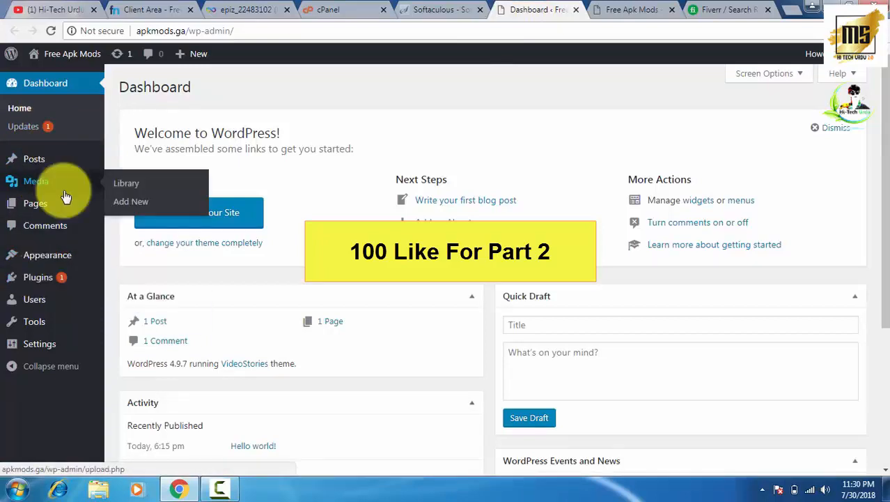
pyautogui.hotkey('ctrl', 'Tab')
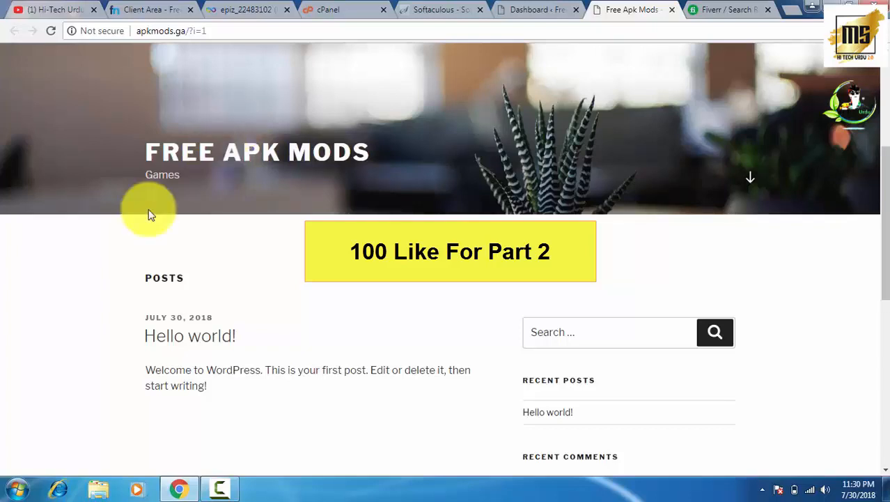
pyautogui.scroll(-3, 493, 186)
pyautogui.scroll(6, 502, 177)
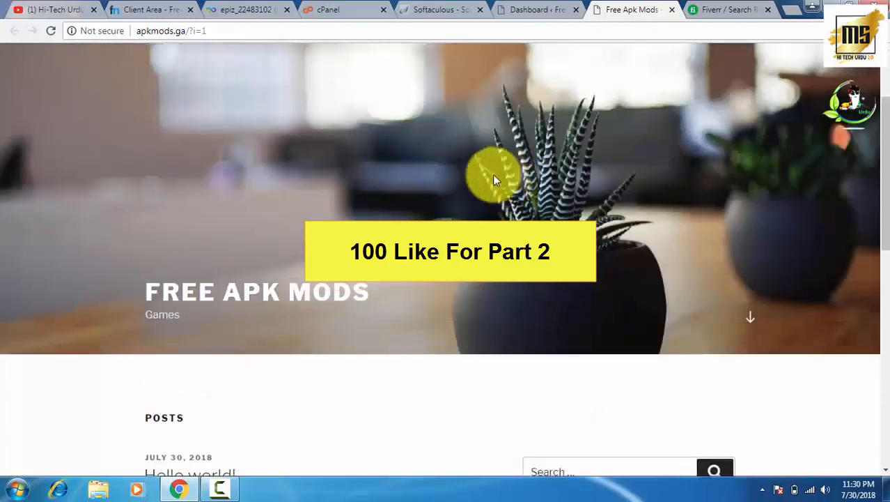
pyautogui.scroll(-4, 434, 195)
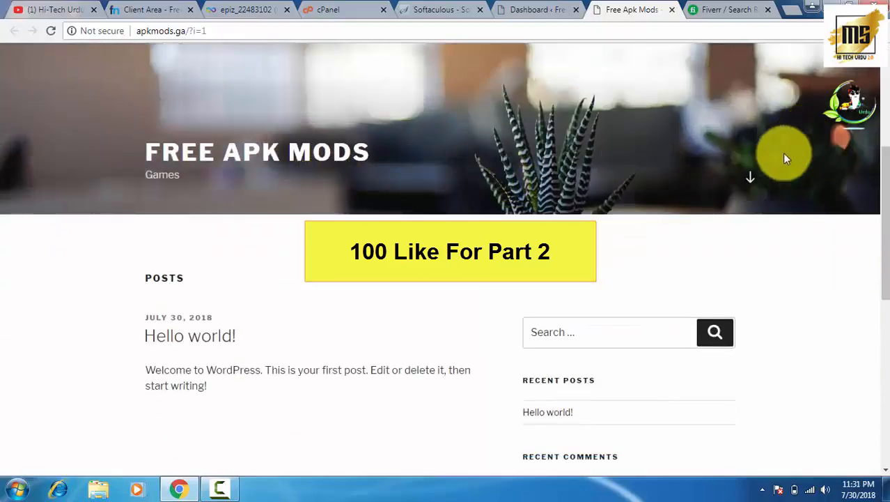
pyautogui.click(523, 8)
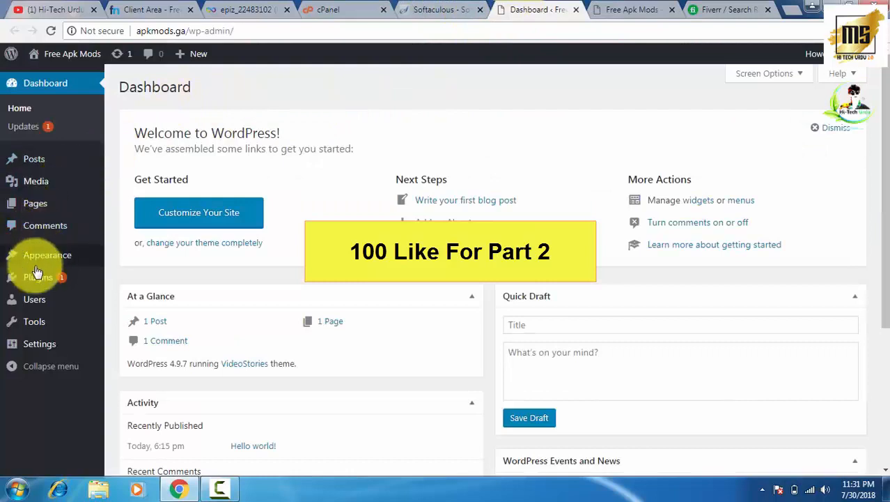
pyautogui.moveTo(39, 308)
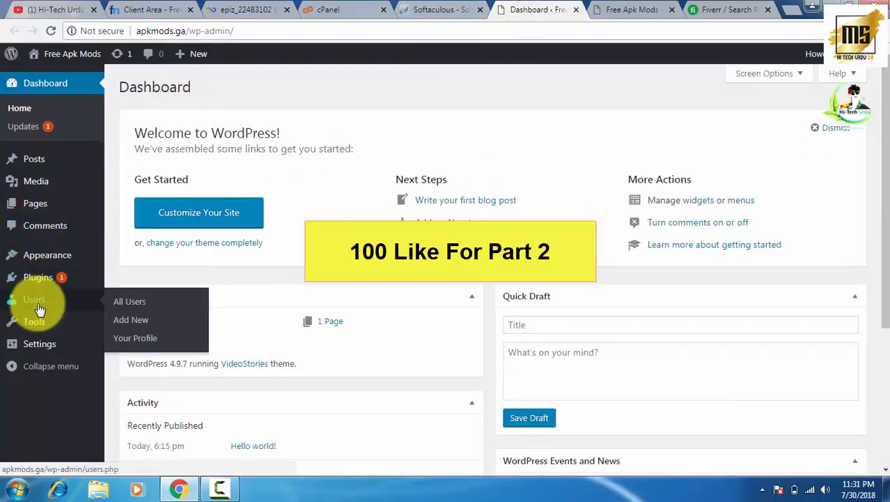